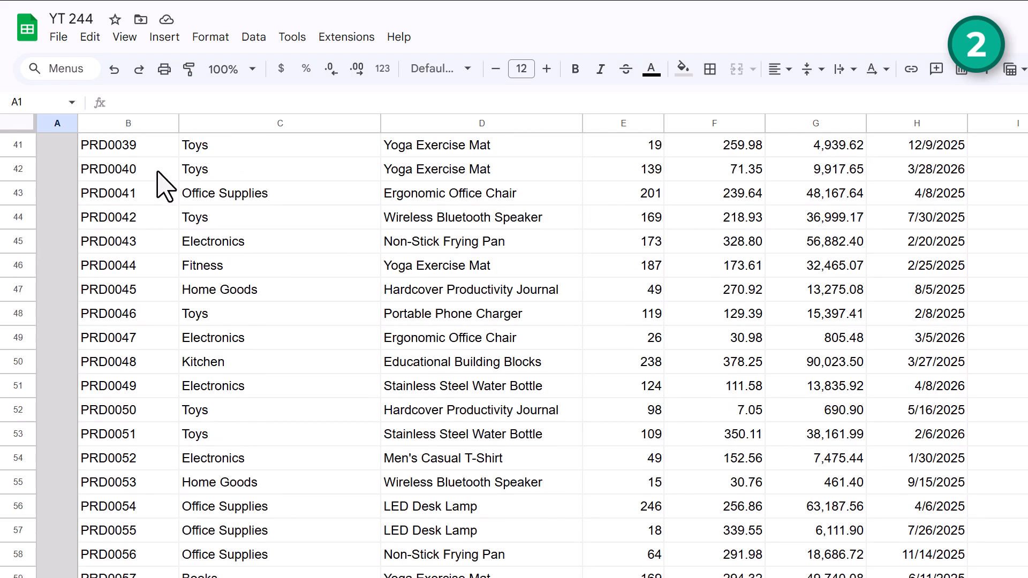
Step: Look over the product data across its columns and back up to the header row
scroll(163, 195, right, 10)
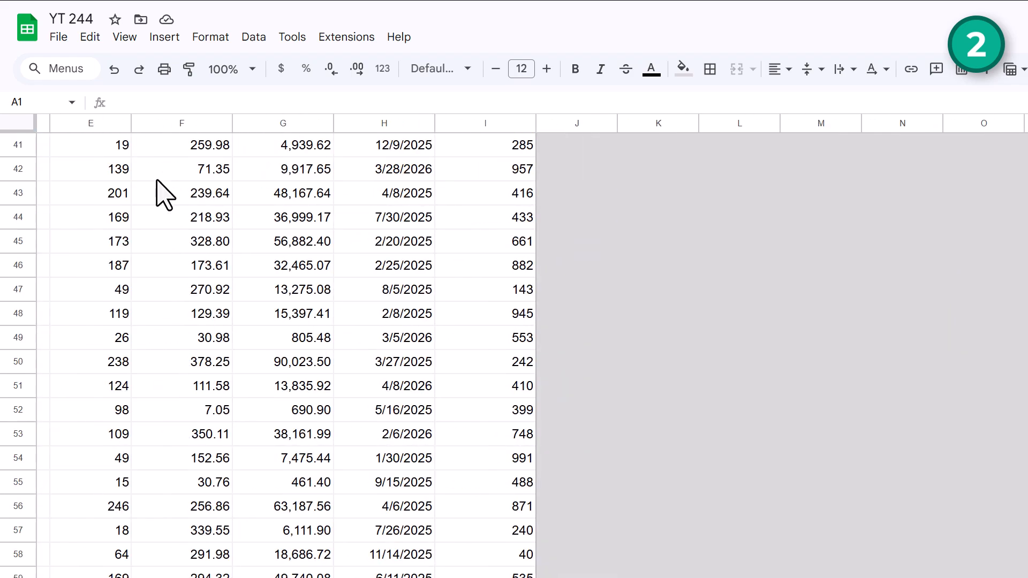
scroll(163, 195, left, 10)
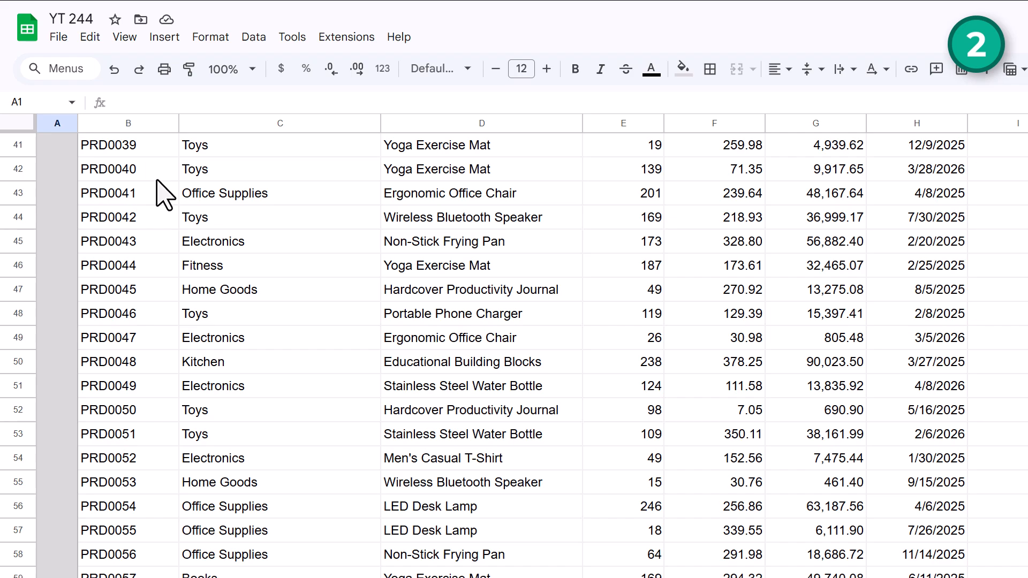
scroll(163, 196, right, 10)
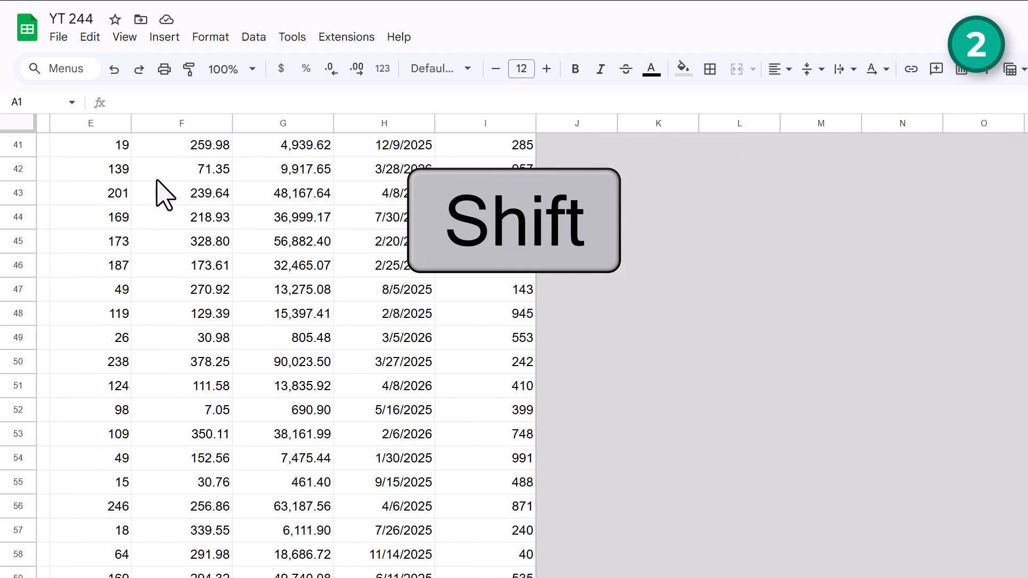
scroll(163, 195, left, 10)
scroll(163, 195, up, 5)
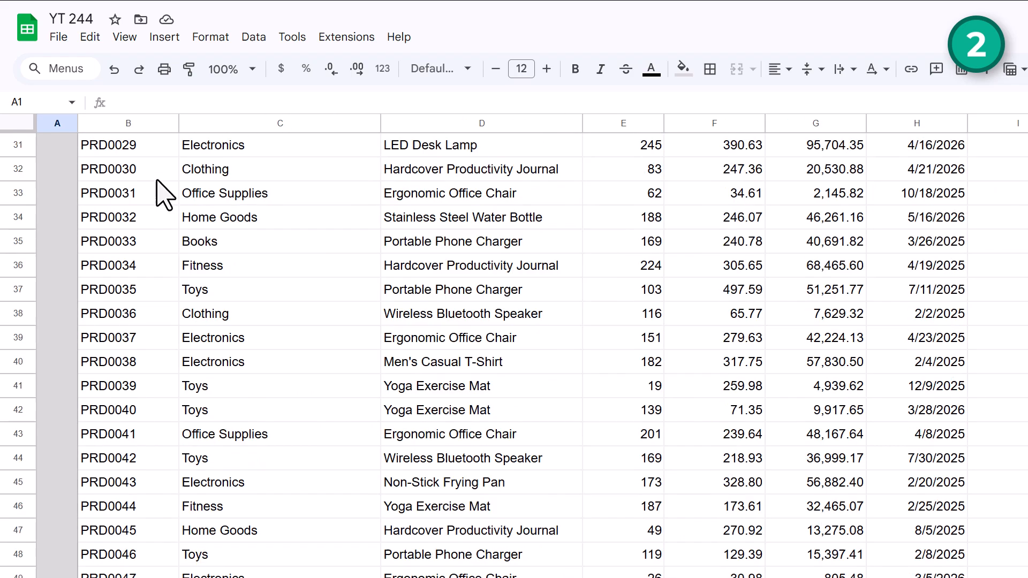
scroll(163, 196, up, 10)
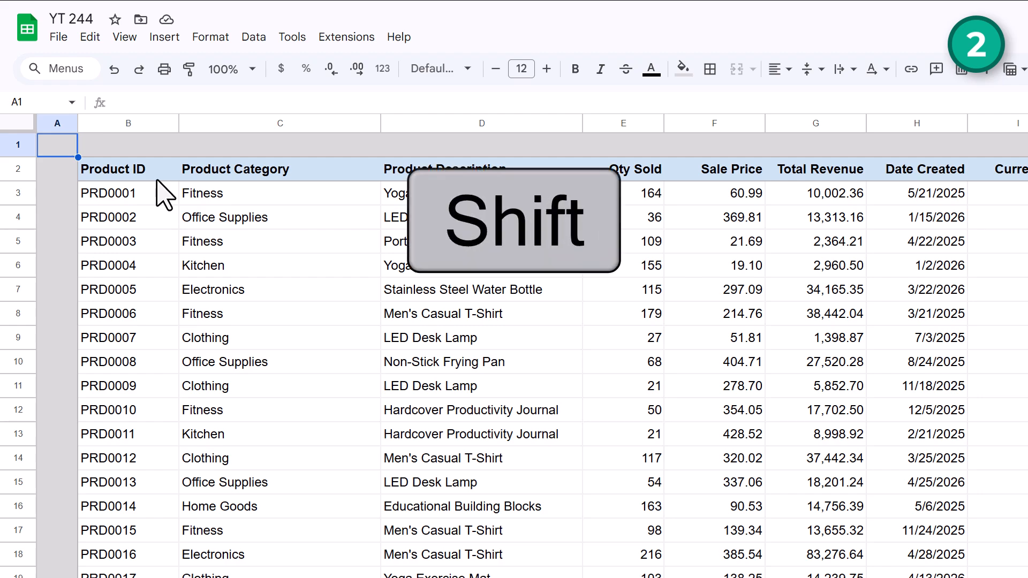
scroll(164, 196, right, 5)
scroll(163, 196, left, 3)
scroll(163, 195, left, 3)
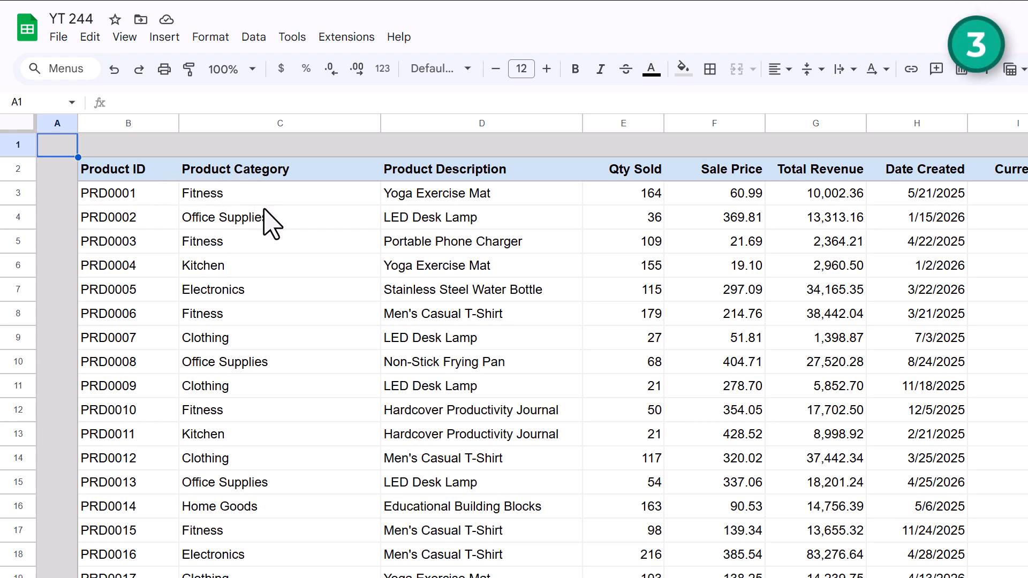
click(269, 221)
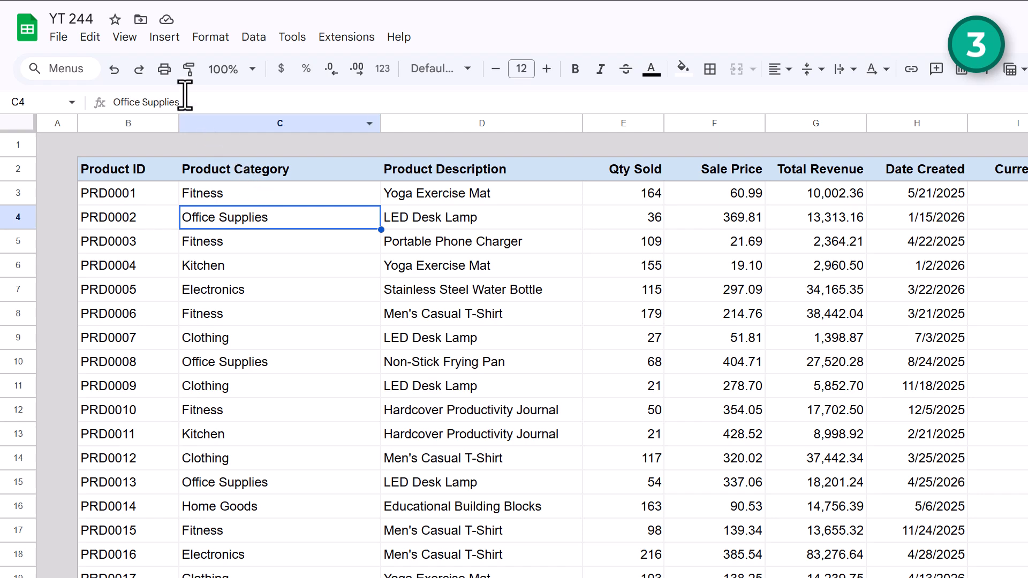
click(132, 38)
mouse_move(160, 89)
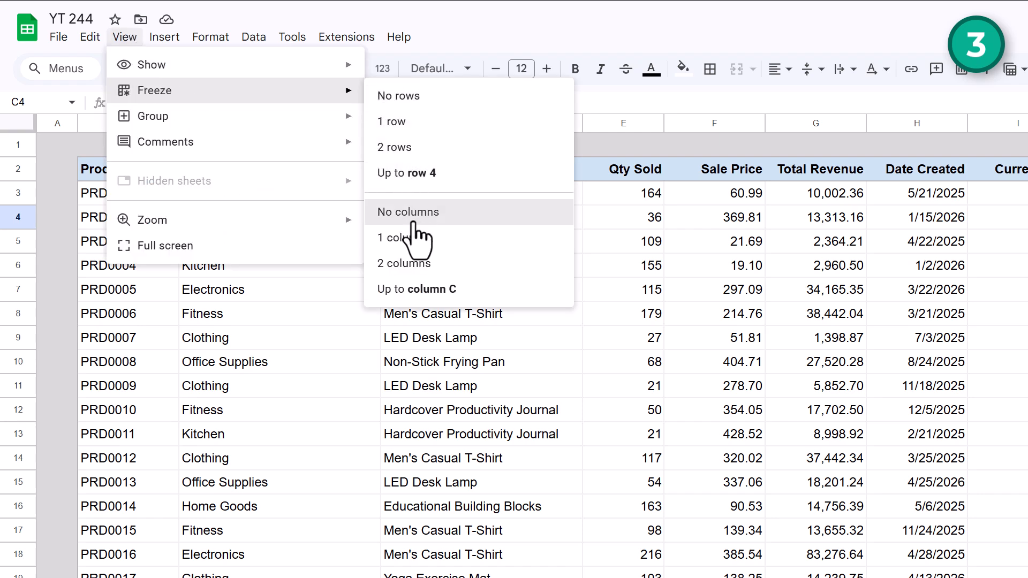
click(268, 345)
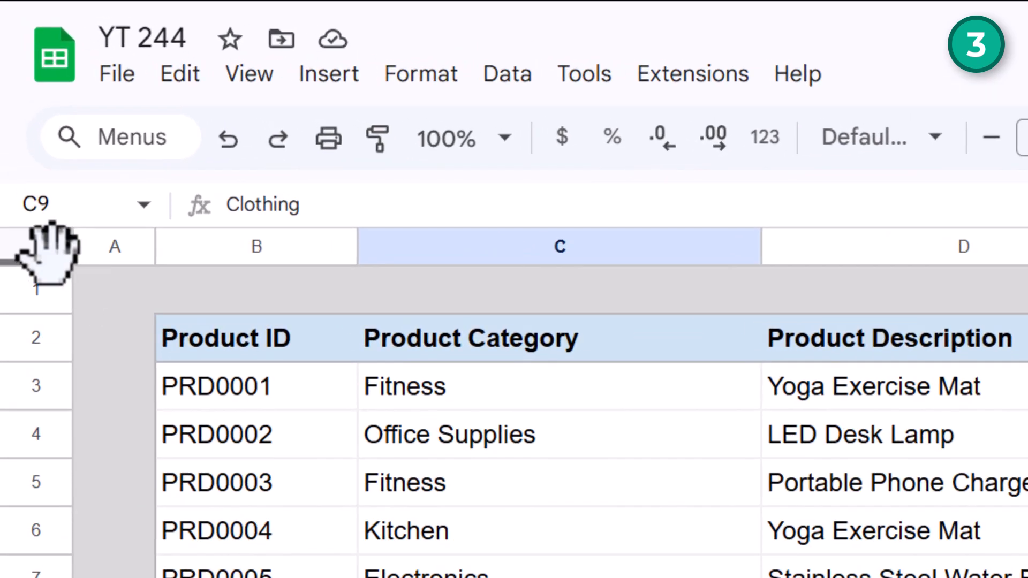
Step: Freeze the first two rows so the product table's headers stay in place, and check it against lower rows
drag(51, 251, 67, 348)
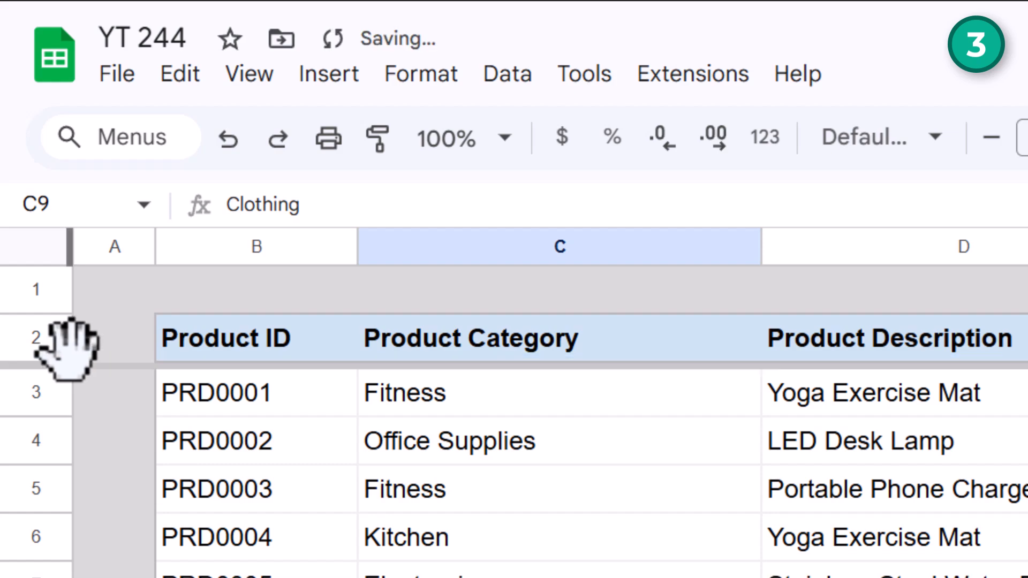
scroll(532, 447, down, 10)
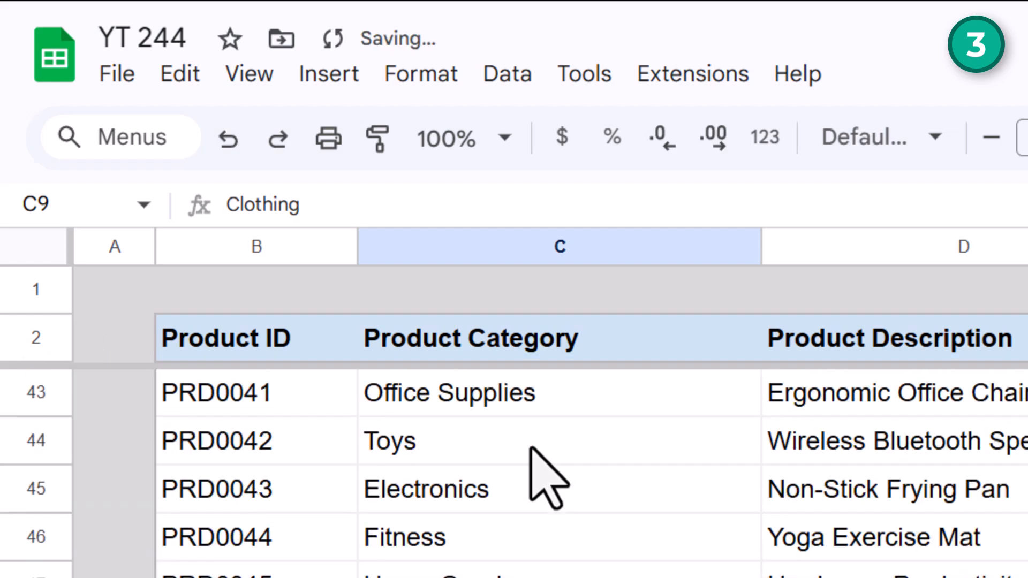
scroll(527, 466, up, 6)
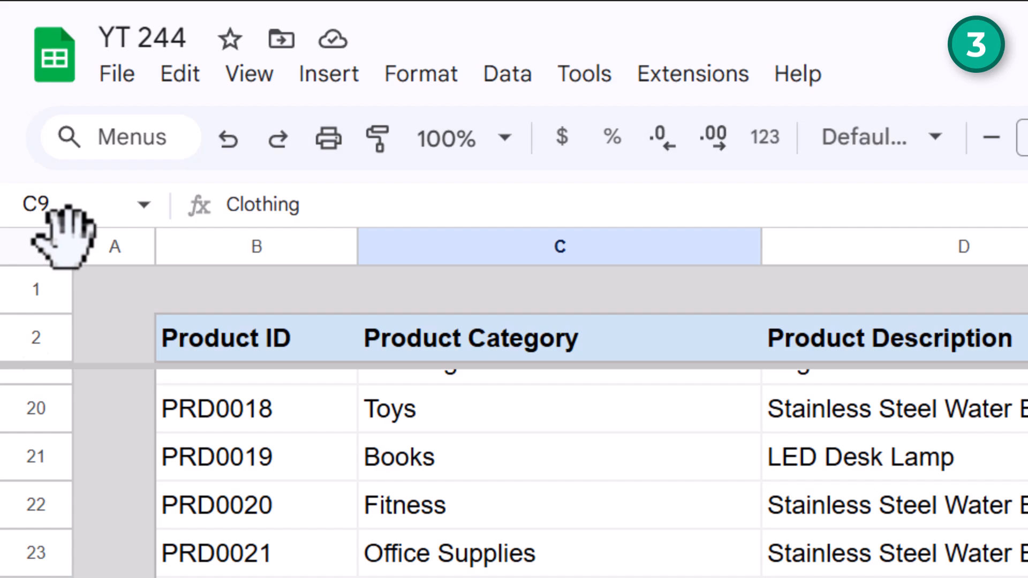
Step: Freeze columns A through C and check the product table in both scrolling directions
drag(64, 231, 761, 260)
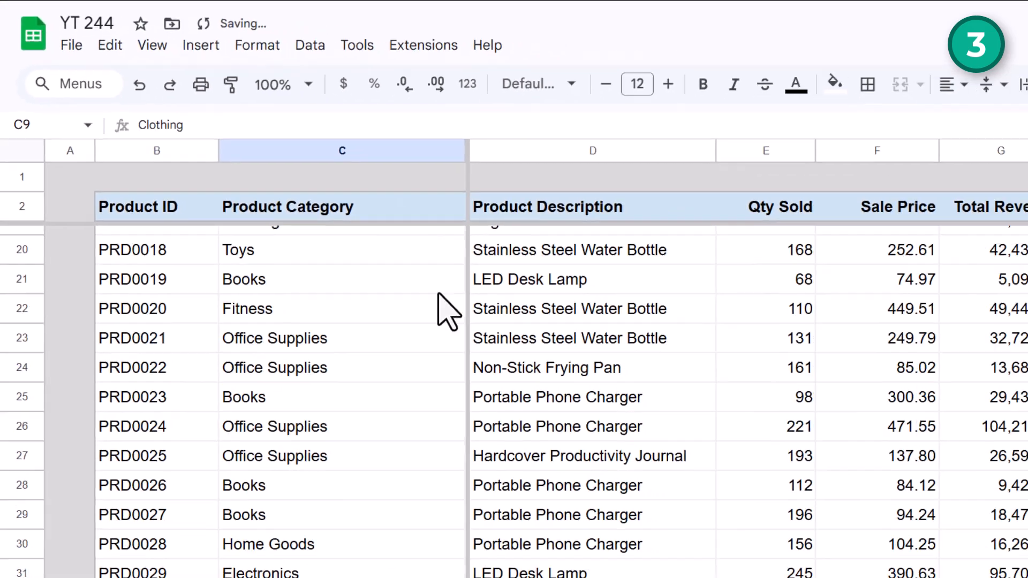
scroll(645, 364, right, 5)
scroll(645, 365, left, 5)
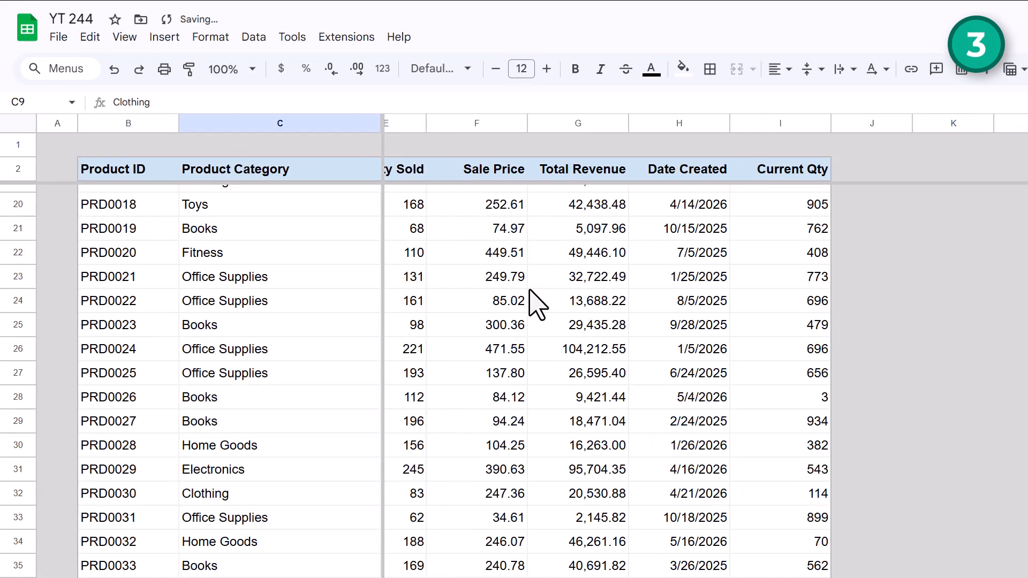
scroll(533, 302, down, 7)
scroll(532, 294, up, 7)
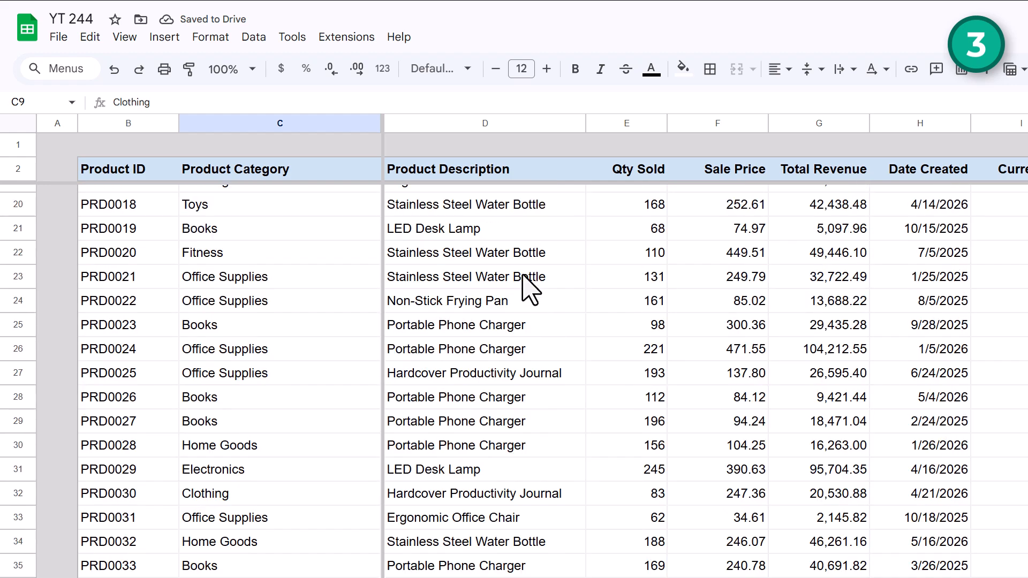
Step: Unfreeze the columns and return to the first rows of the product table
drag(381, 128, 41, 164)
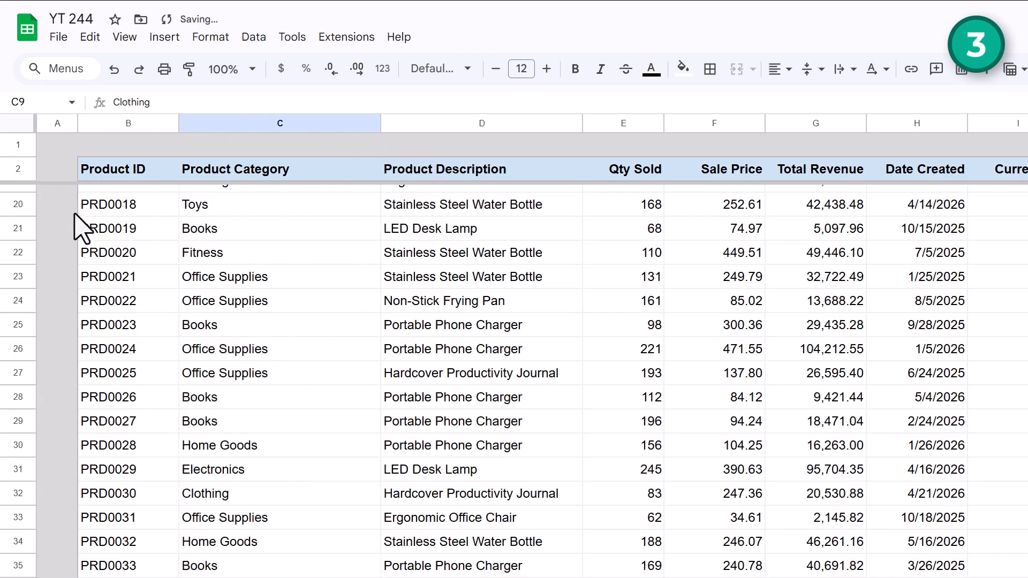
scroll(139, 257, up, 6)
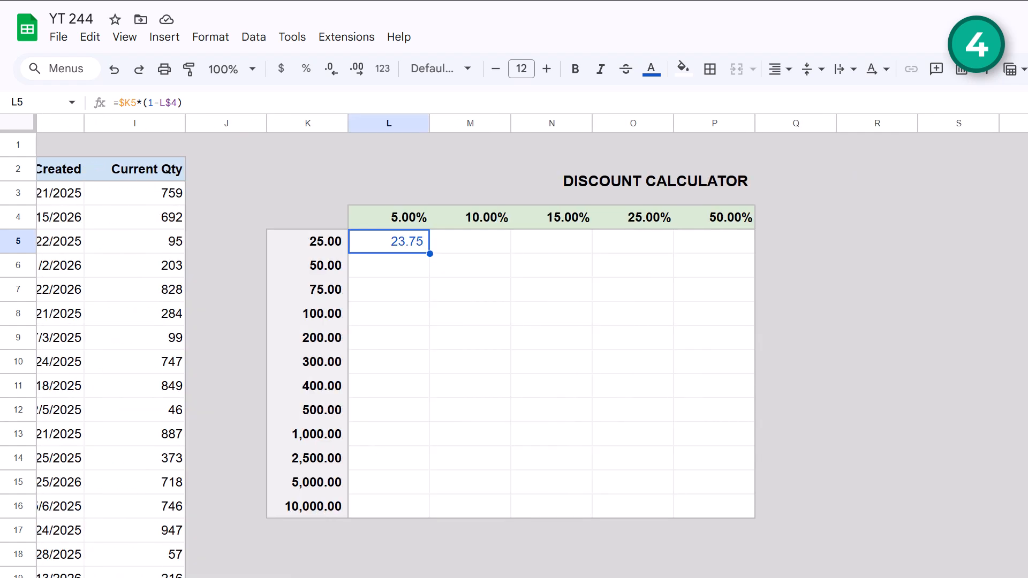
Step: Fill the discount formula in L5 down to row 16 and across to column P, then undo both fills
scroll(514, 321, right, 4)
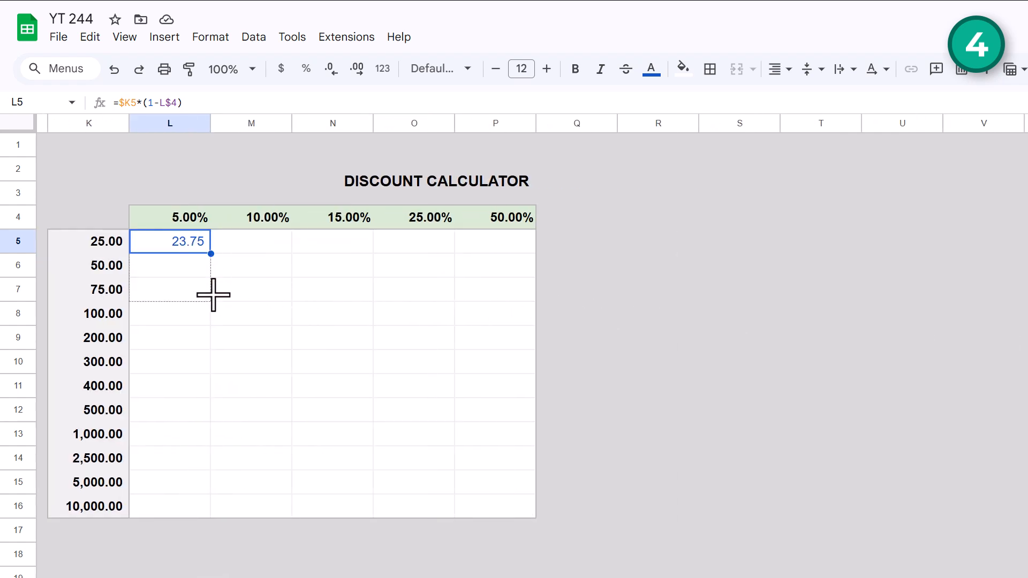
drag(208, 506, 211, 518)
drag(380, 502, 498, 506)
click(496, 482)
click(113, 70)
click(113, 70)
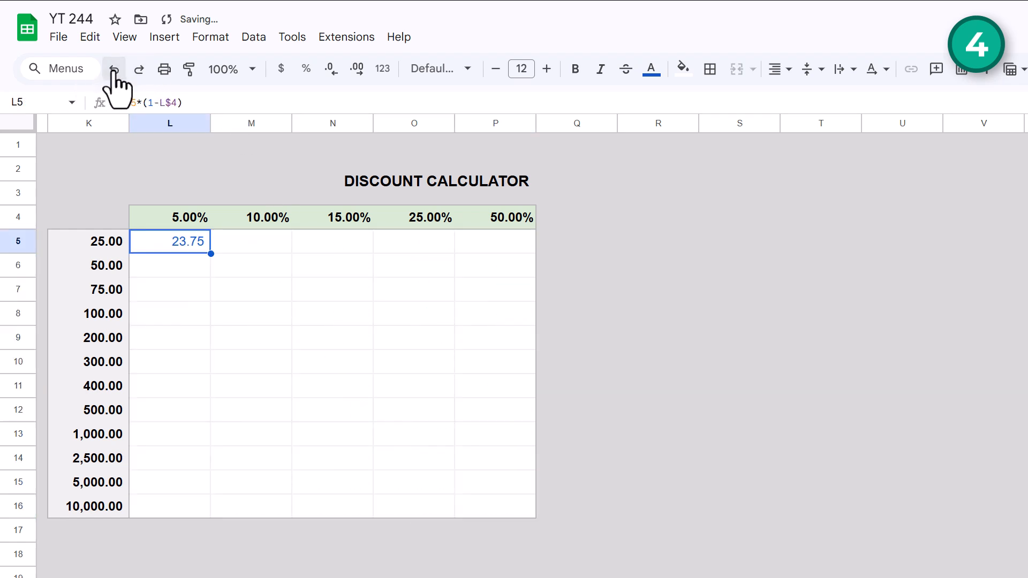
Step: Fill the discount formula in L5 down to L16 and across to P16 with the fill-down and fill-right commands
drag(180, 246, 199, 514)
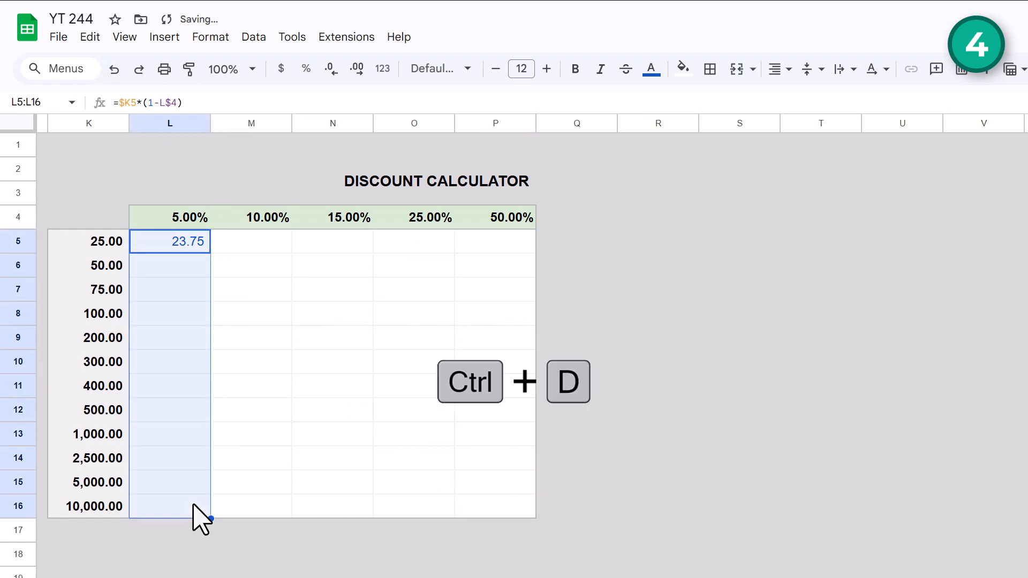
key(ctrl+d)
key(shift+Right)
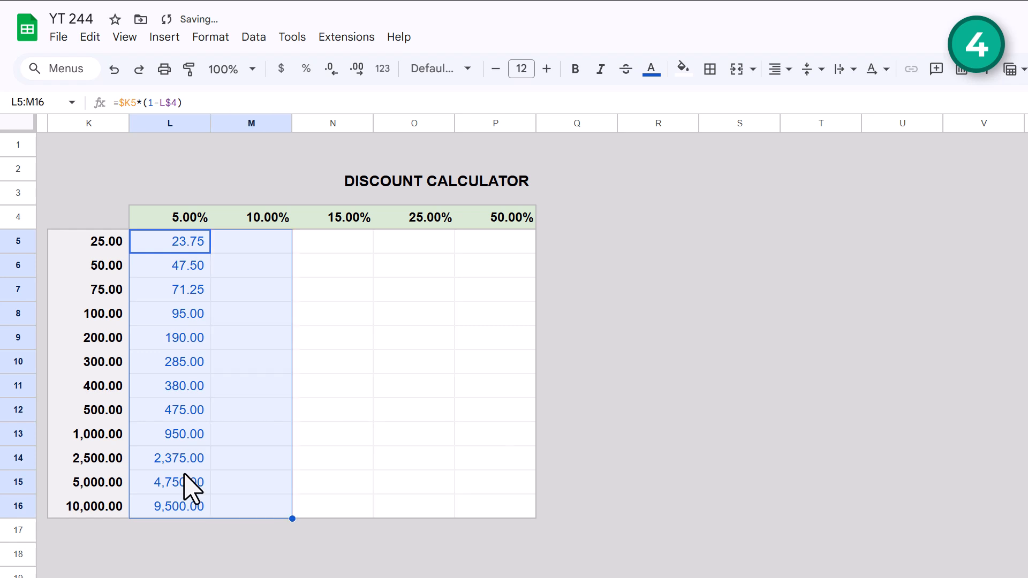
key(shift+Right)
key(shift+Right)
key(shift+Right)
key(ctrl+r)
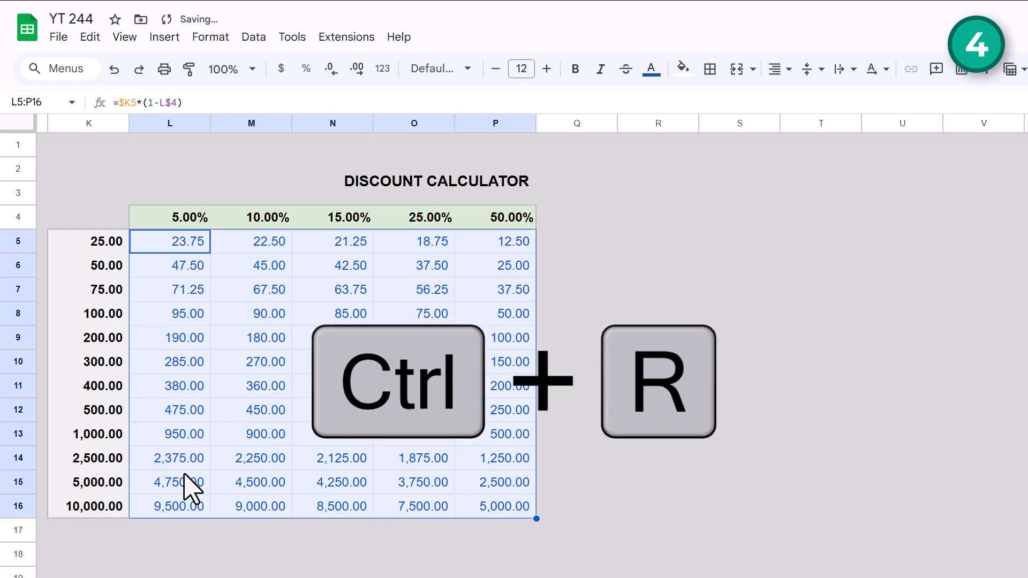
Step: Inspect the filled formulas in the discount calculator, cell by cell along row 8
key(Right)
key(Down)
key(Down)
key(Left)
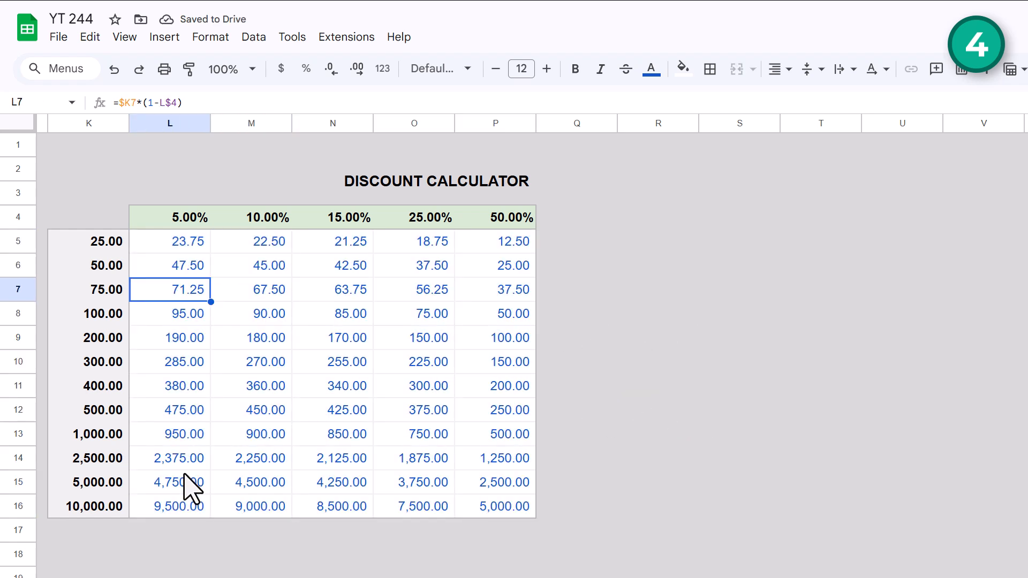
key(Down)
key(Left)
key(Right)
key(Right)
key(Right)
key(Right)
key(Right)
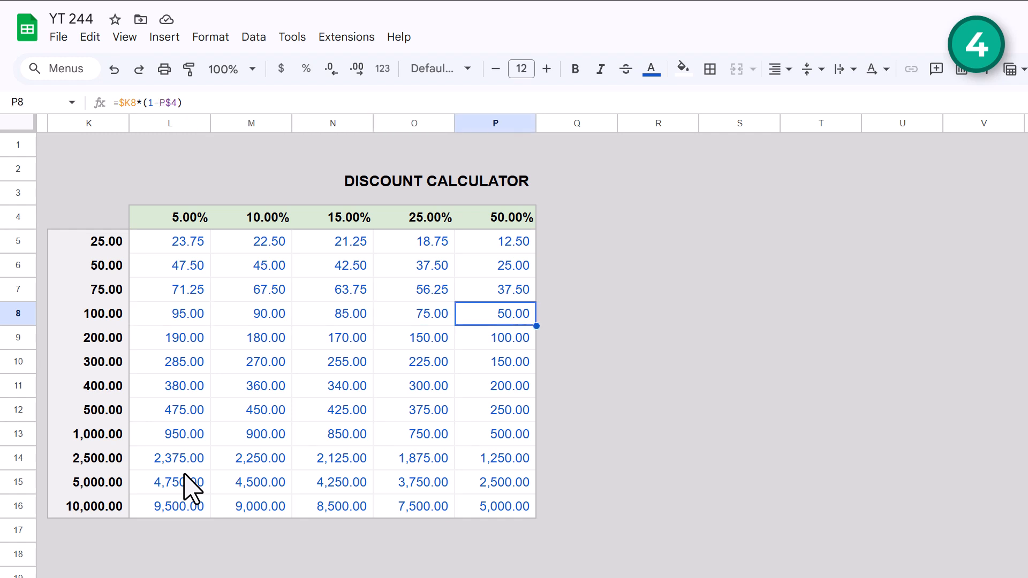
Step: Enter the date 4/8/2026 in cell R4
click(686, 218)
text(4/8/202)
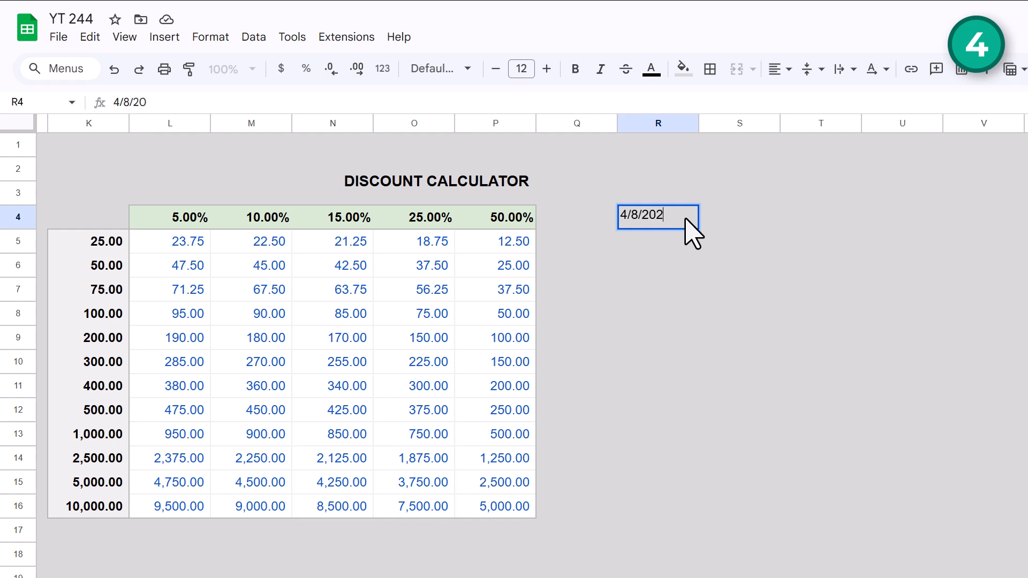
text(6)
key(Return)
Step: Extend the date in R4 down to R9 as a daily series
click(687, 219)
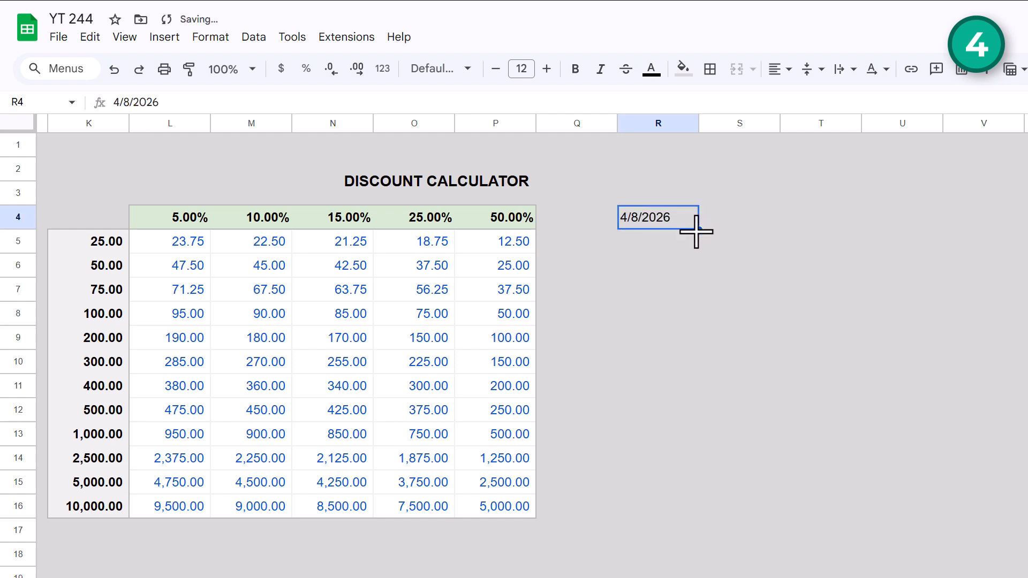
drag(705, 341, 705, 343)
click(648, 417)
Step: Clear the date series below R4 in the range R5:R10
drag(648, 242, 653, 336)
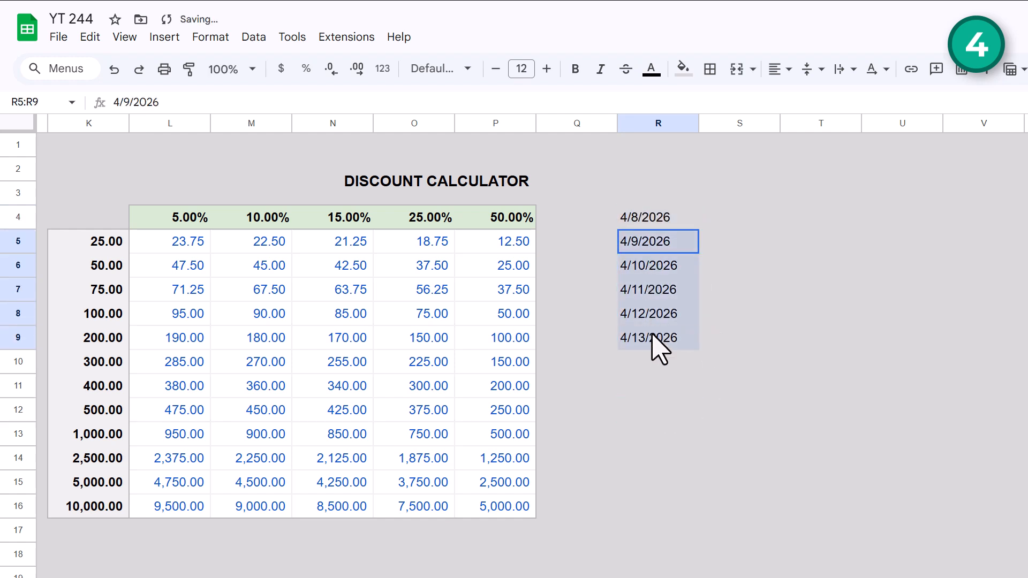
click(664, 392)
drag(660, 242, 661, 371)
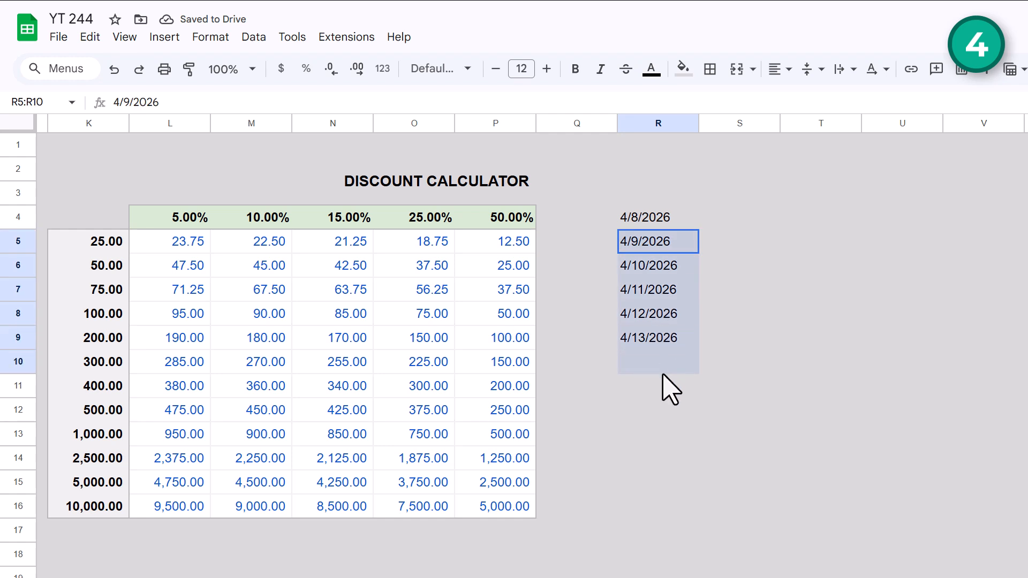
key(Delete)
Step: Fill the same date from R4 down through R10 with the fill-down command
drag(657, 218, 659, 356)
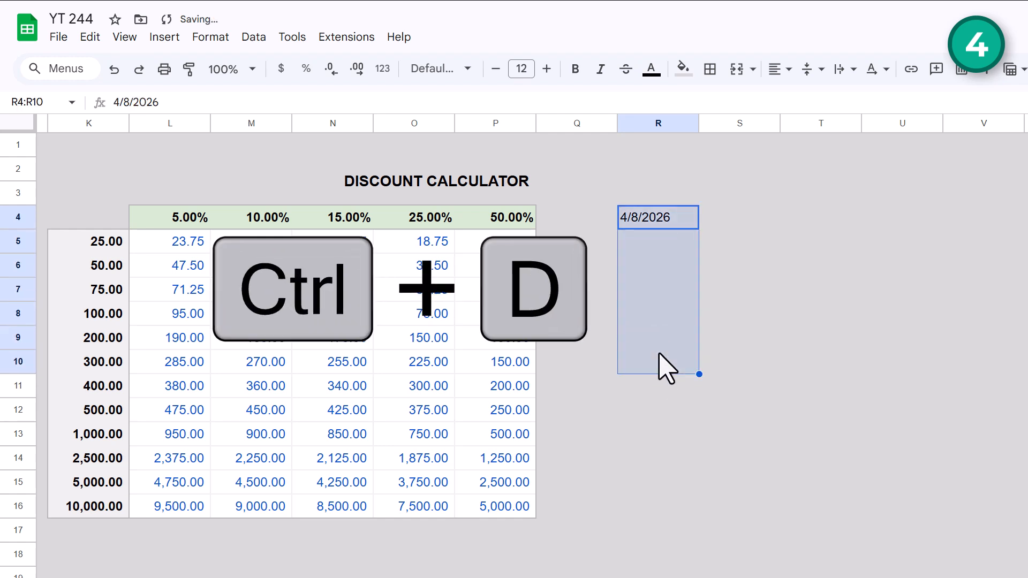
key(ctrl+d)
click(660, 409)
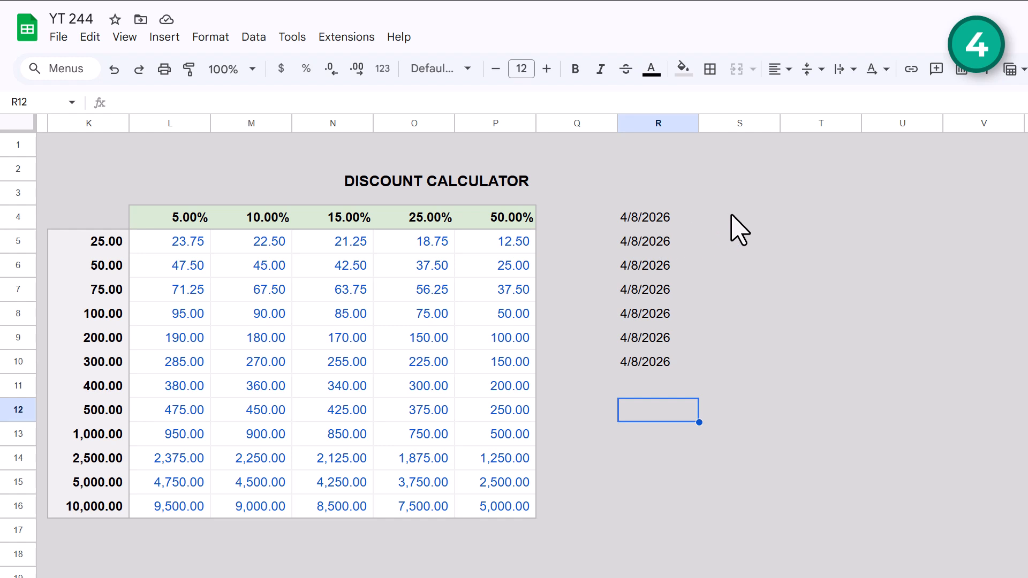
Step: Repeat the date from the cell above in R11 and R12 with the fill-down command
click(632, 386)
key(ctrl+d)
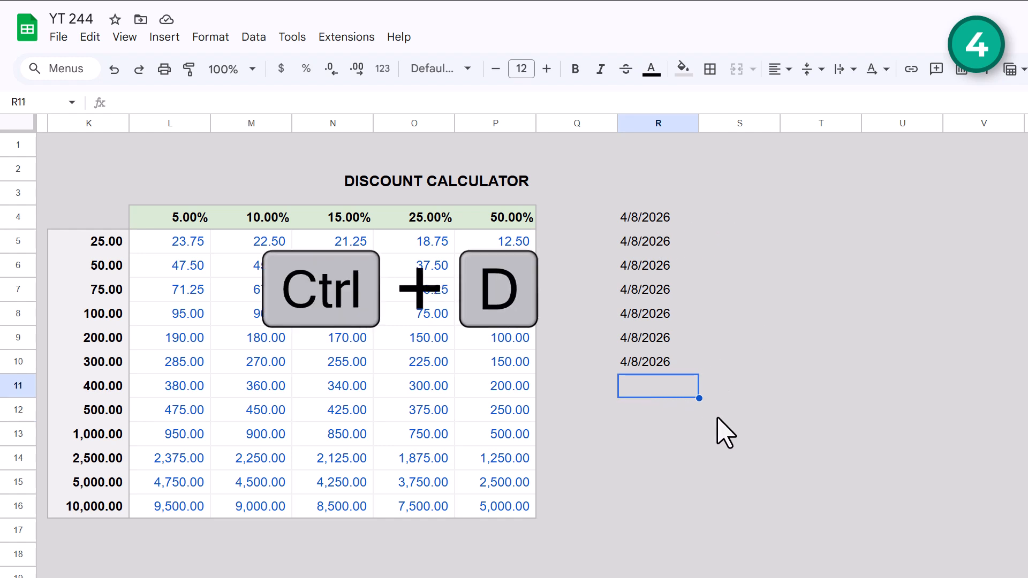
click(658, 415)
key(ctrl+d)
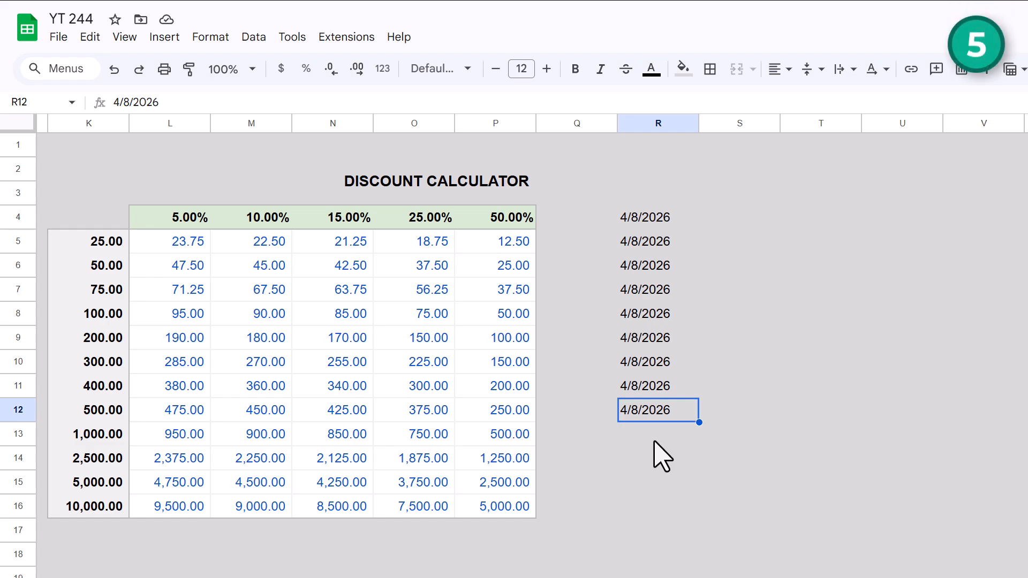
Step: Create a filter on the product table that starts at header row 2
scroll(662, 456, left, 10)
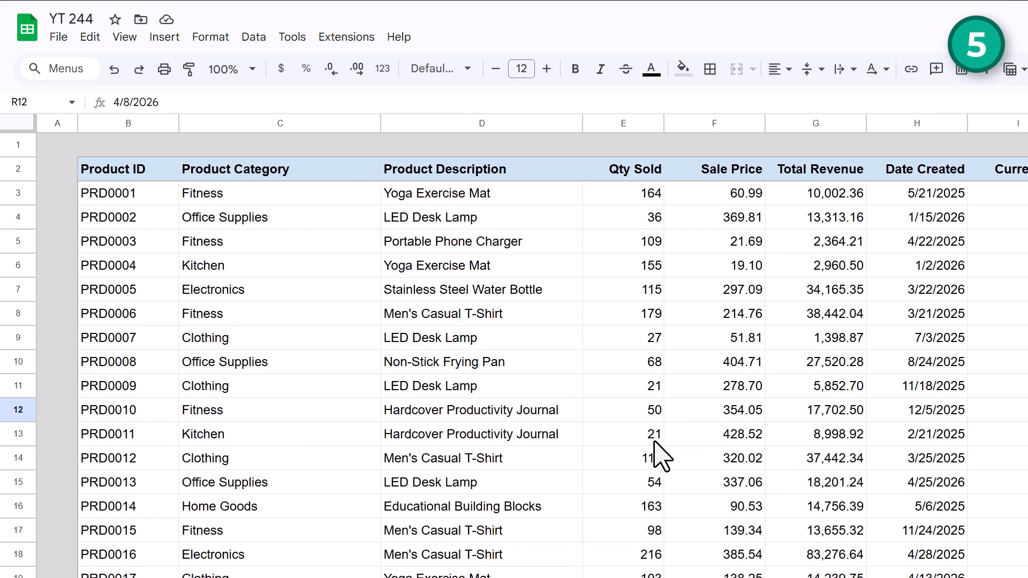
click(325, 245)
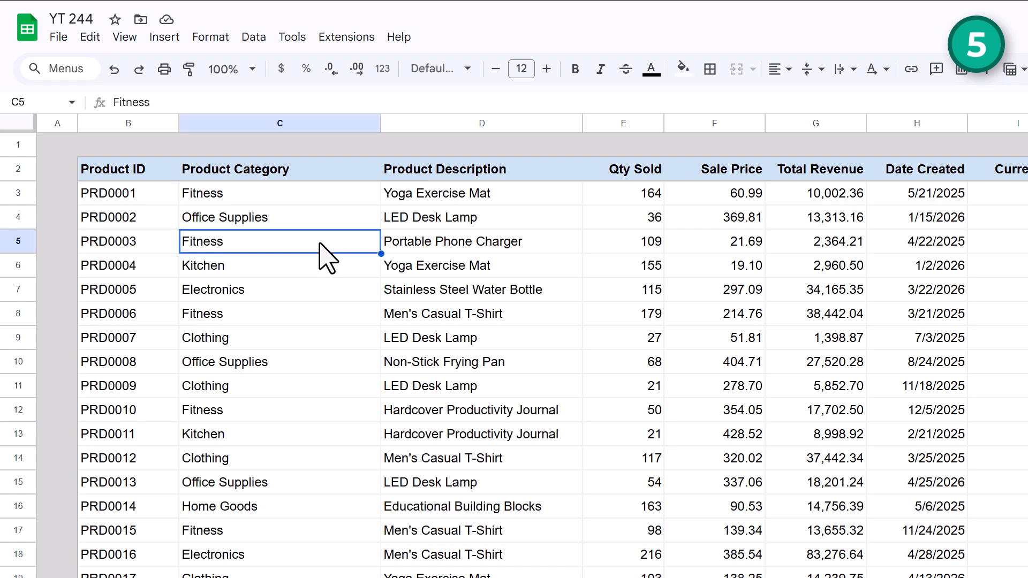
click(255, 37)
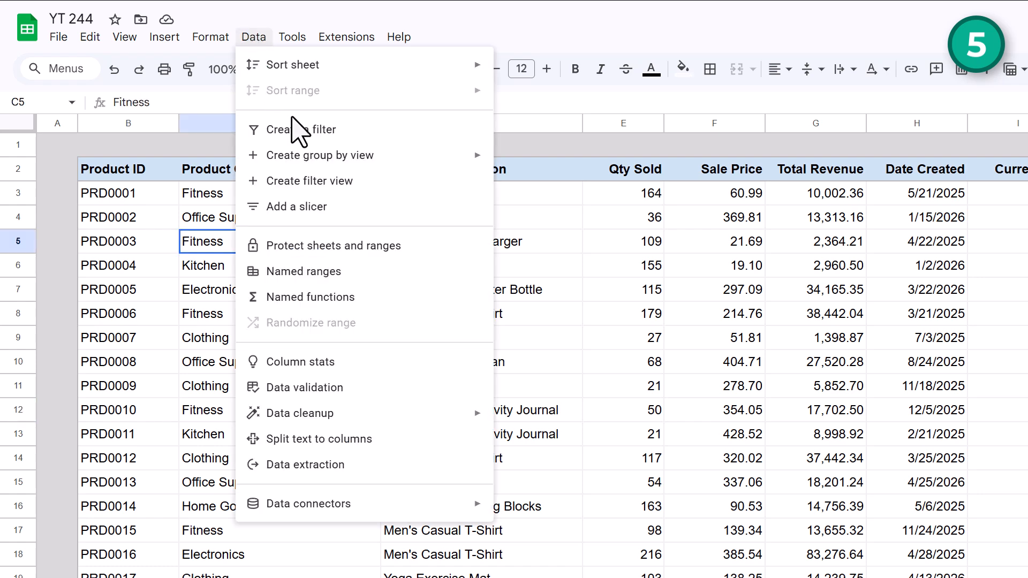
click(255, 43)
key(alt+d)
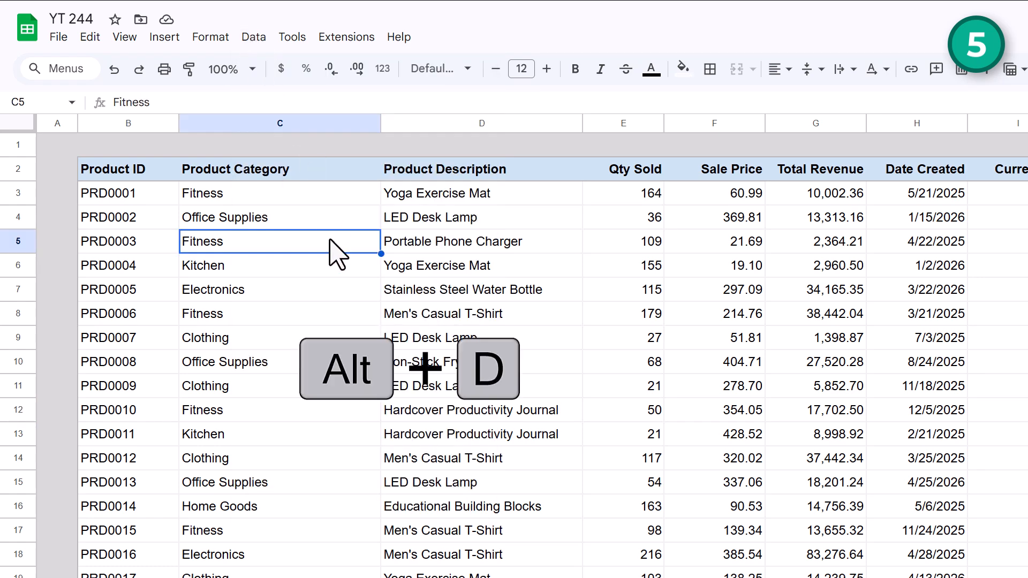
key(f)
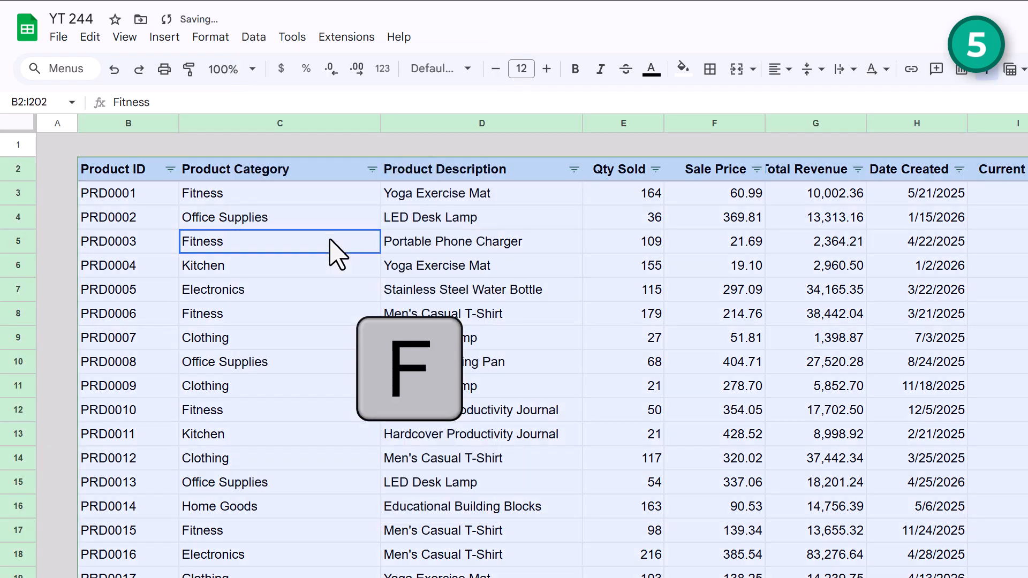
click(332, 253)
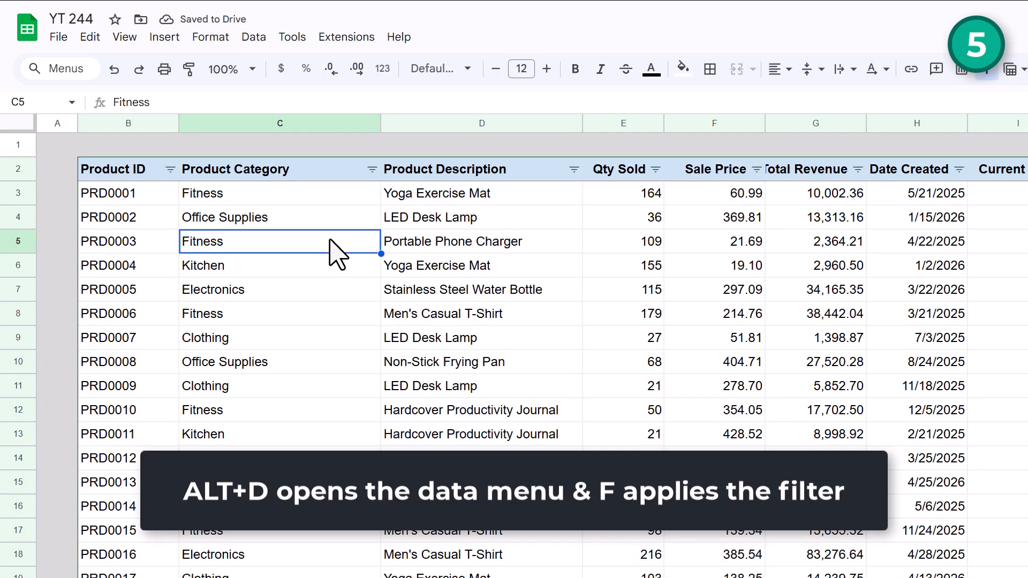
Step: Apply a filter by values to the Product Category column
click(372, 169)
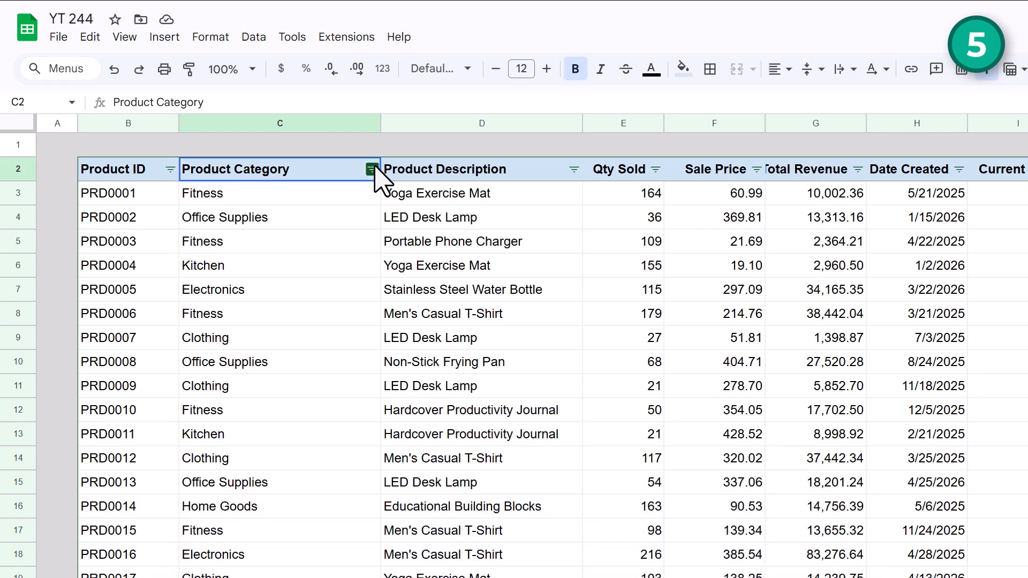
click(211, 438)
click(338, 567)
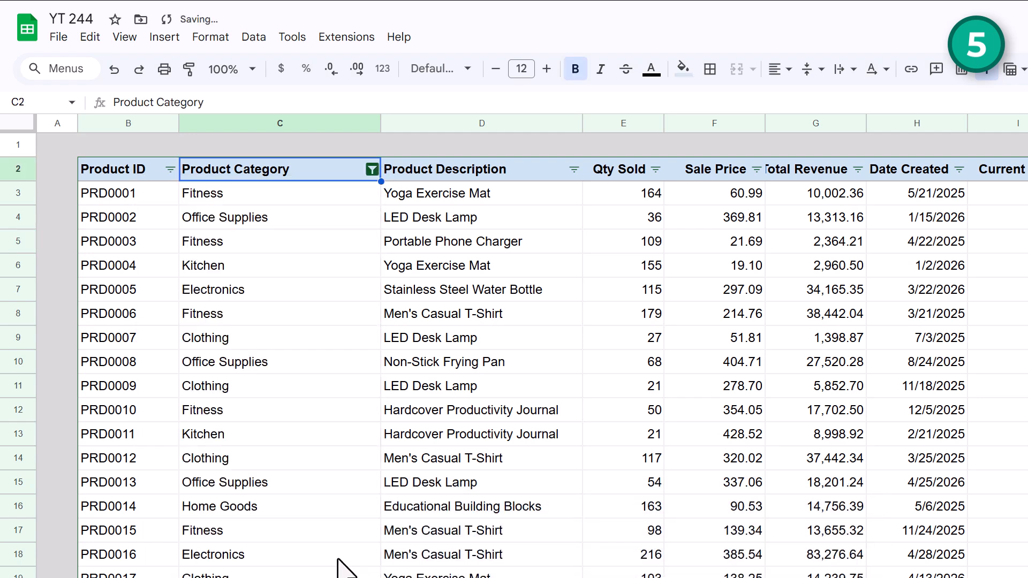
Step: Remove the filter from the product table
click(321, 530)
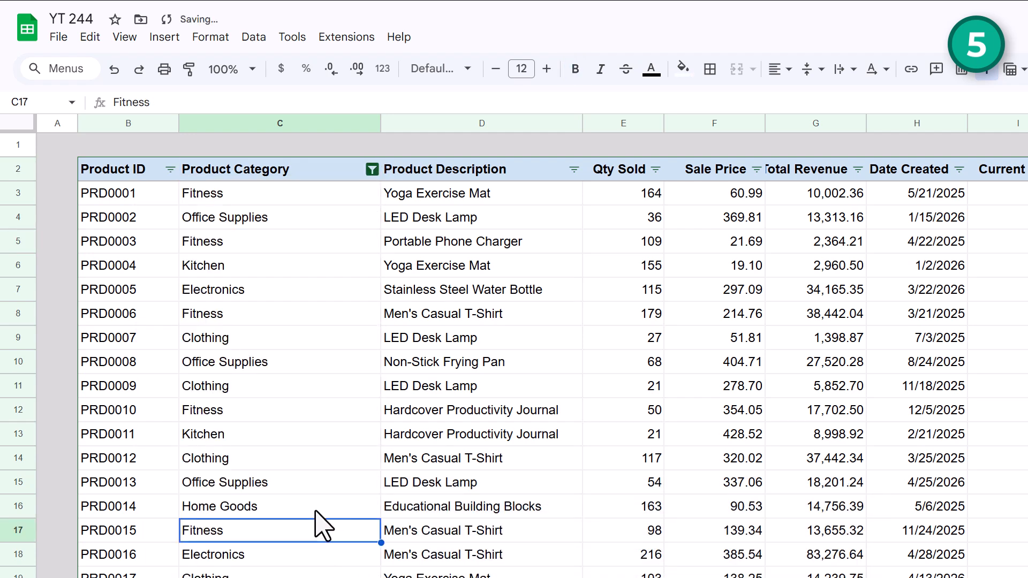
key(alt+d)
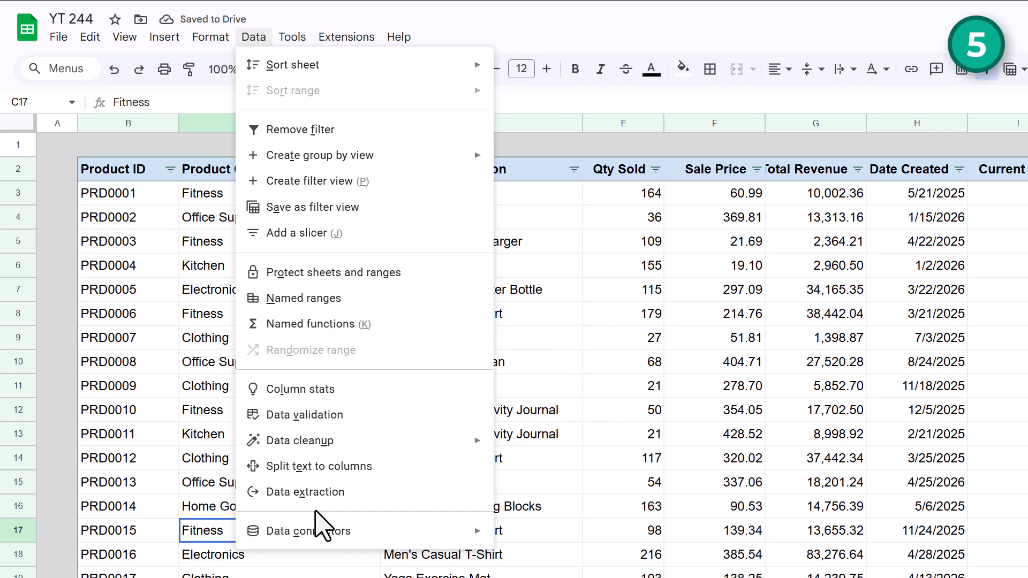
key(f)
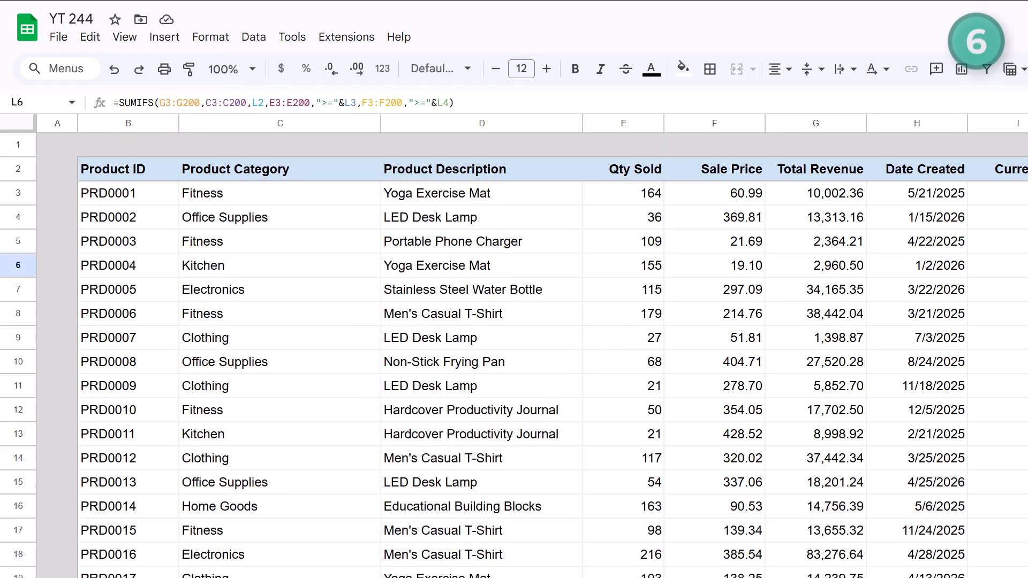
Step: Enlarge the formula bar to several lines for the Total Revenue formula in L6
scroll(532, 355, right, 12)
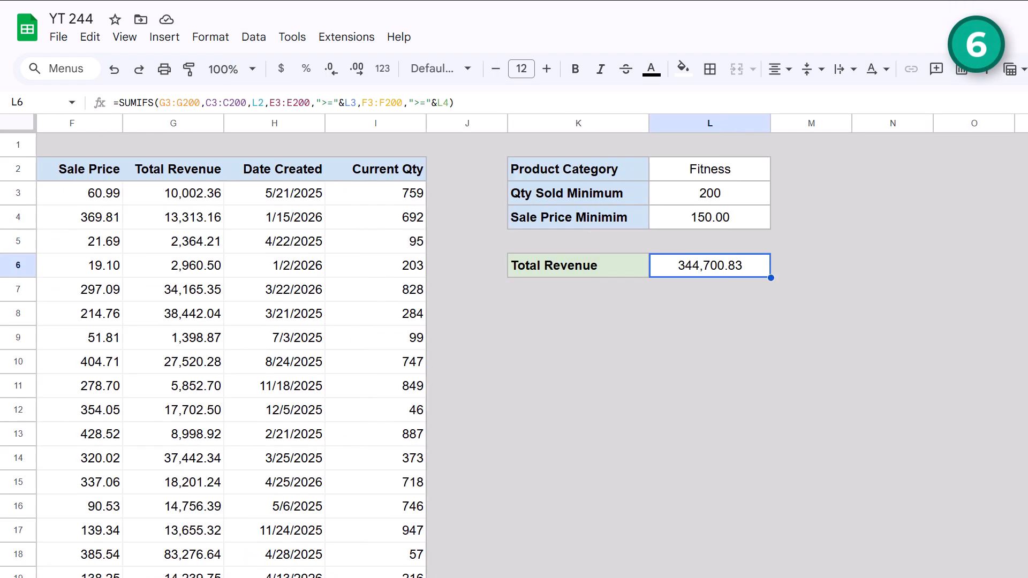
scroll(532, 355, right, 3)
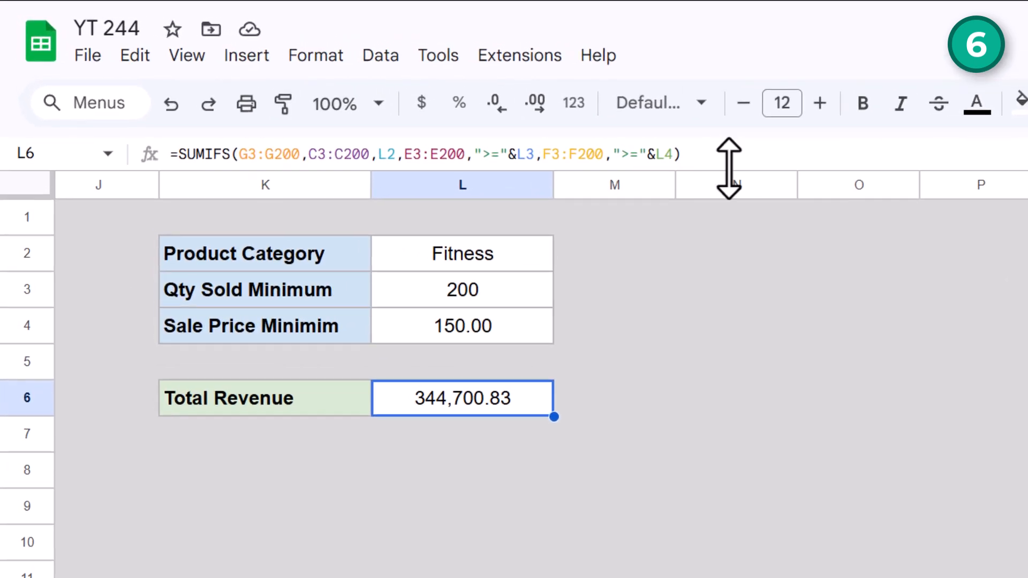
drag(729, 168, 664, 294)
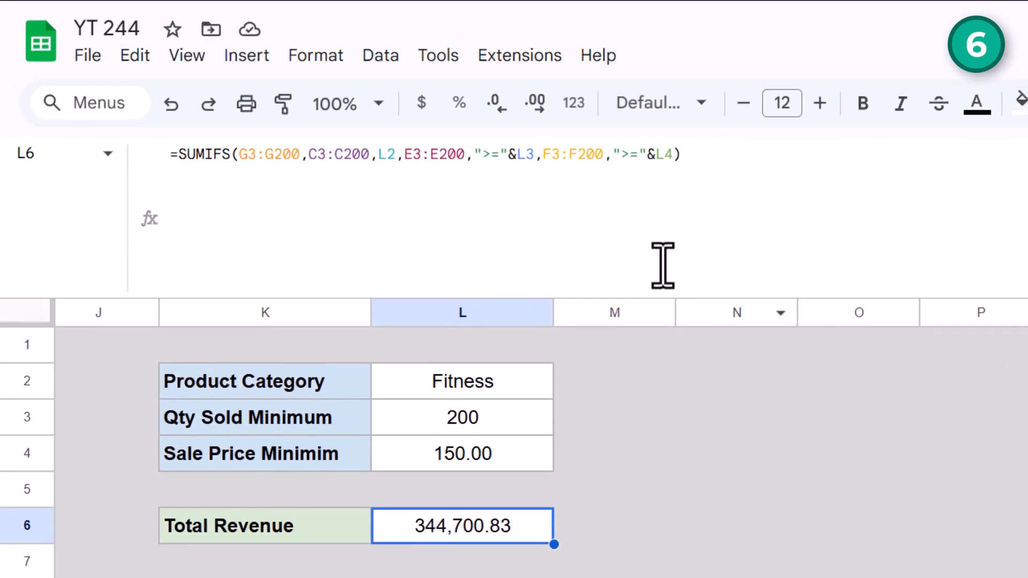
Step: Break the SUMIFS formula in L6 into separate lines before C3:C200, E3:E200 and F3:F200
click(307, 155)
key(alt+Return)
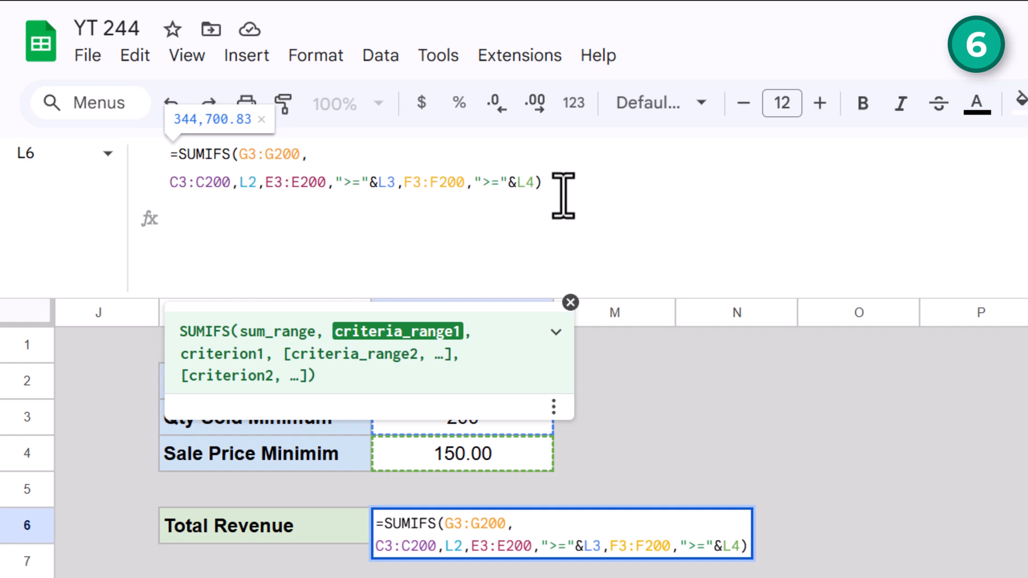
click(265, 185)
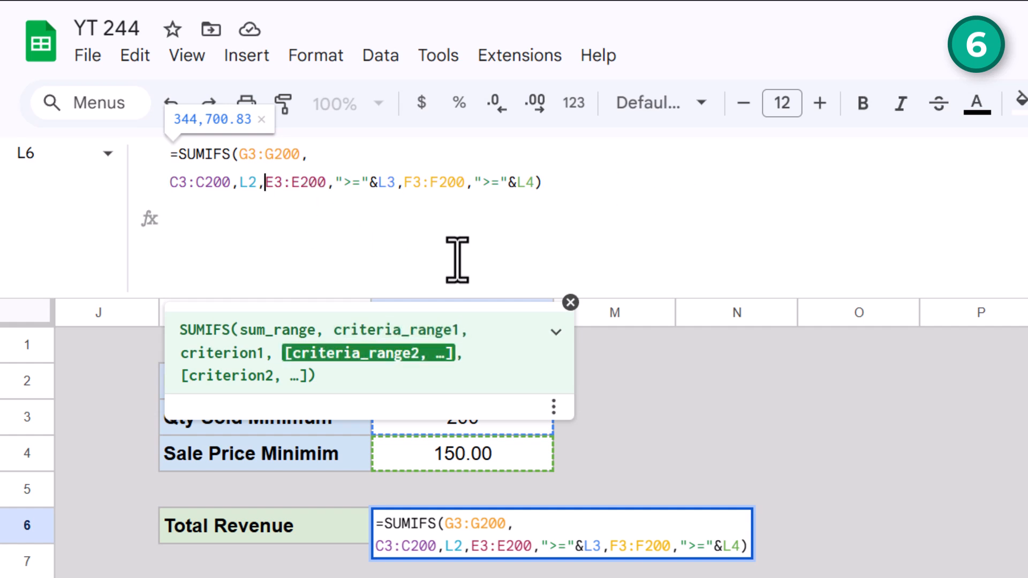
key(alt+Return)
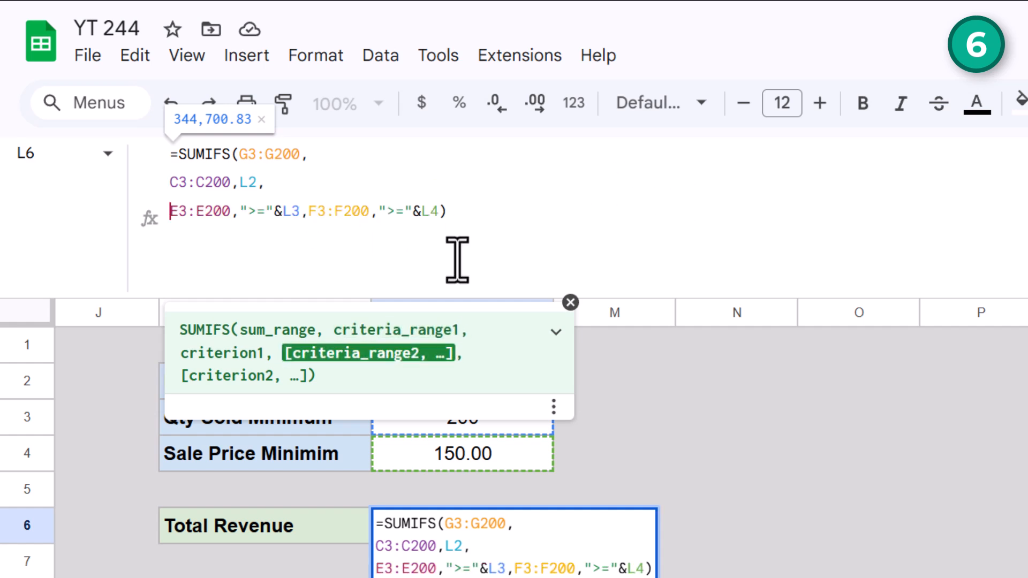
click(304, 209)
key(alt+Return)
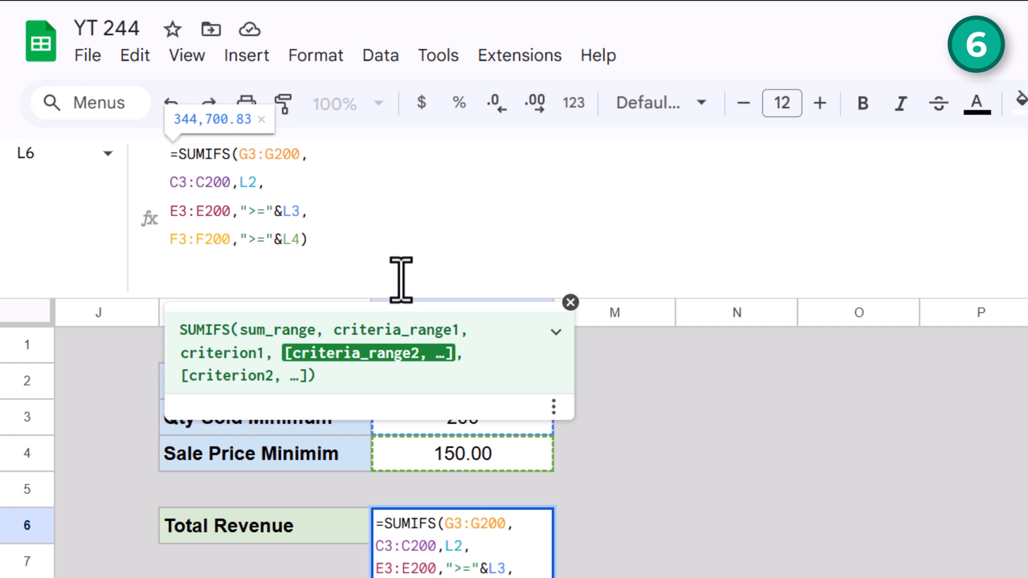
click(377, 245)
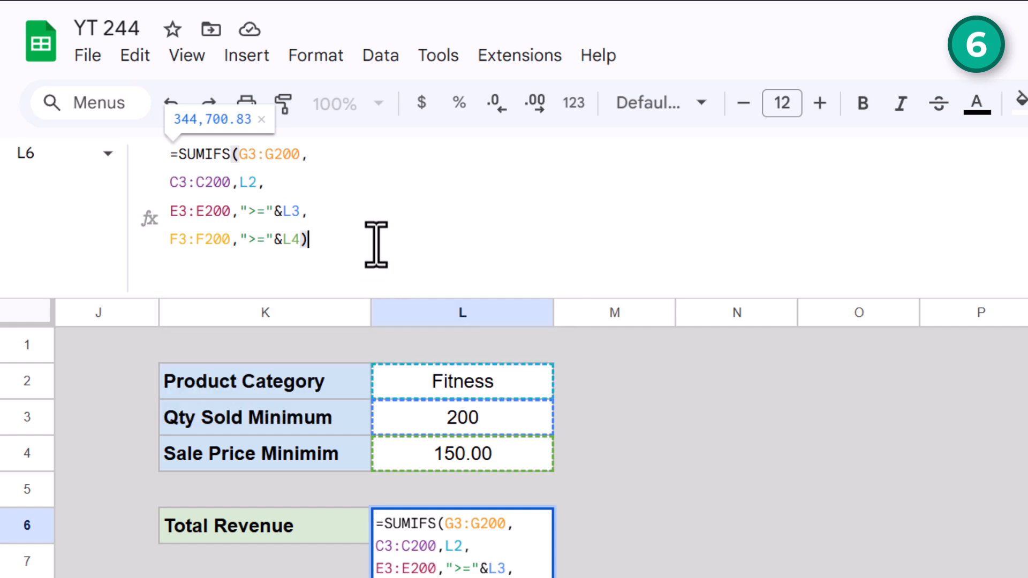
Step: Expand the formula bar to fit the whole SUMIFS formula and collapse it to a single line
key(ctrl+Down)
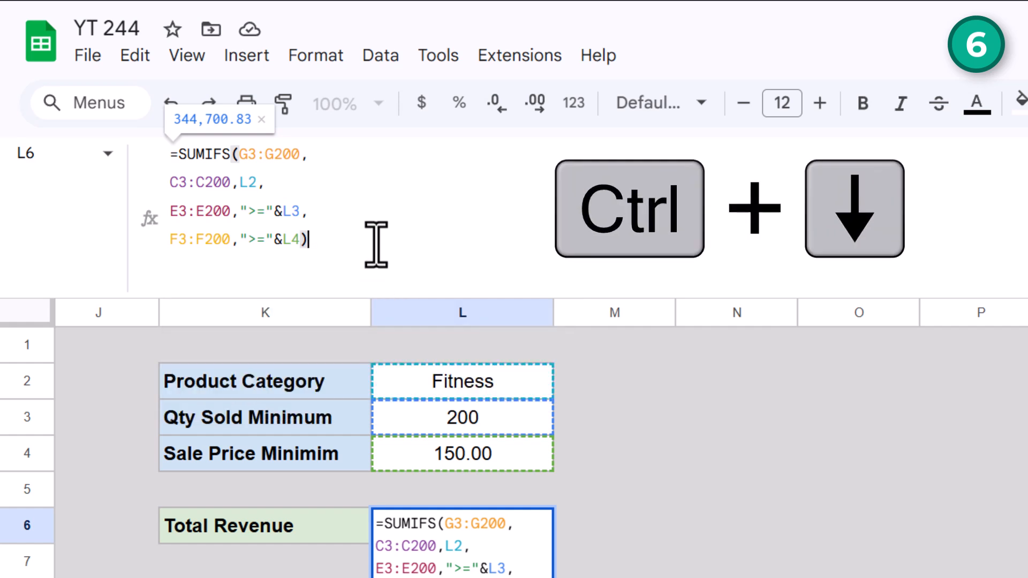
key(ctrl+Up)
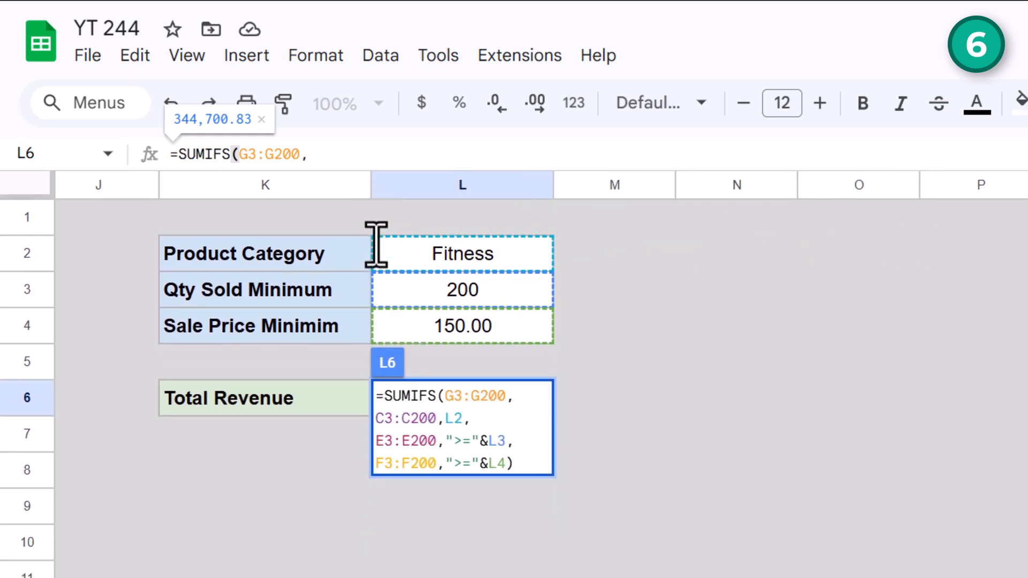
key(ctrl+Down)
key(ctrl+Up)
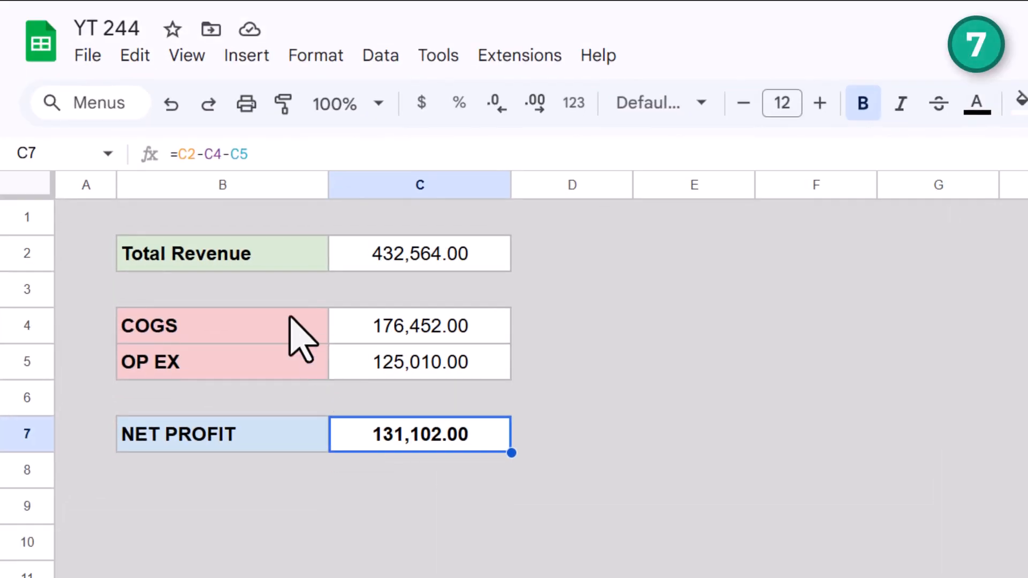
Step: Cycle the C5 reference in the NET PROFIT formula in C7 through its absolute and relative forms
click(268, 156)
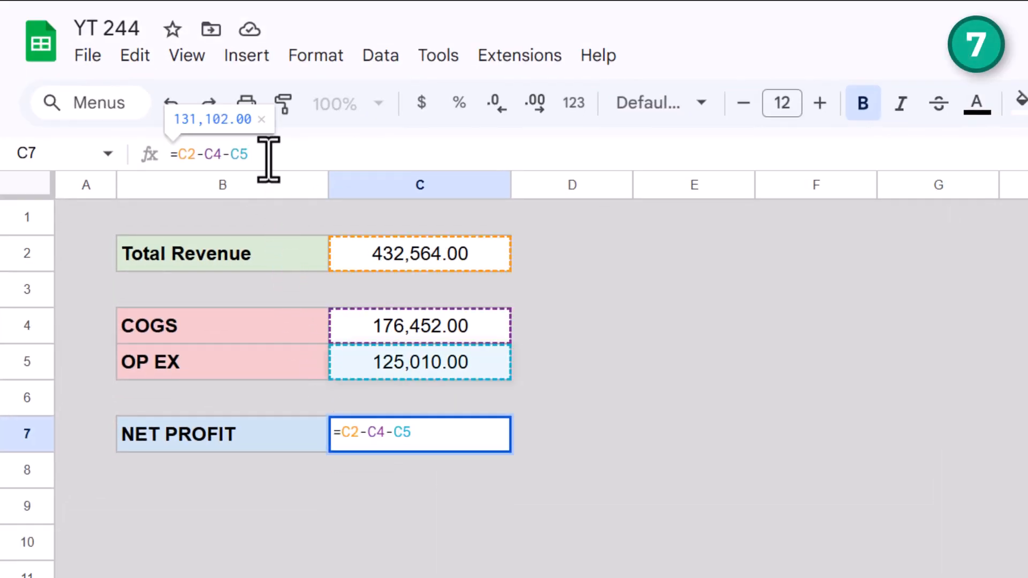
key(F4)
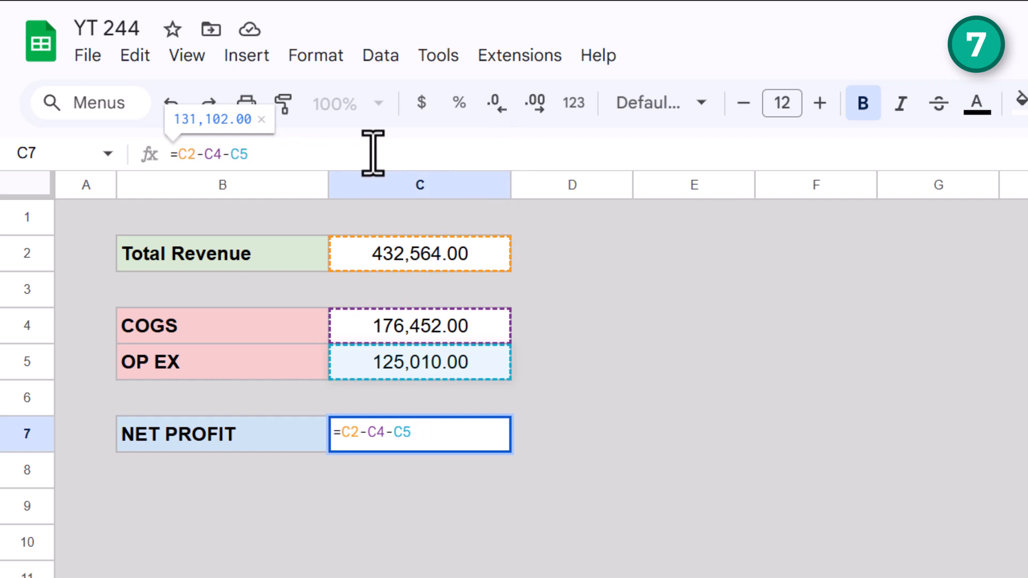
key(Return)
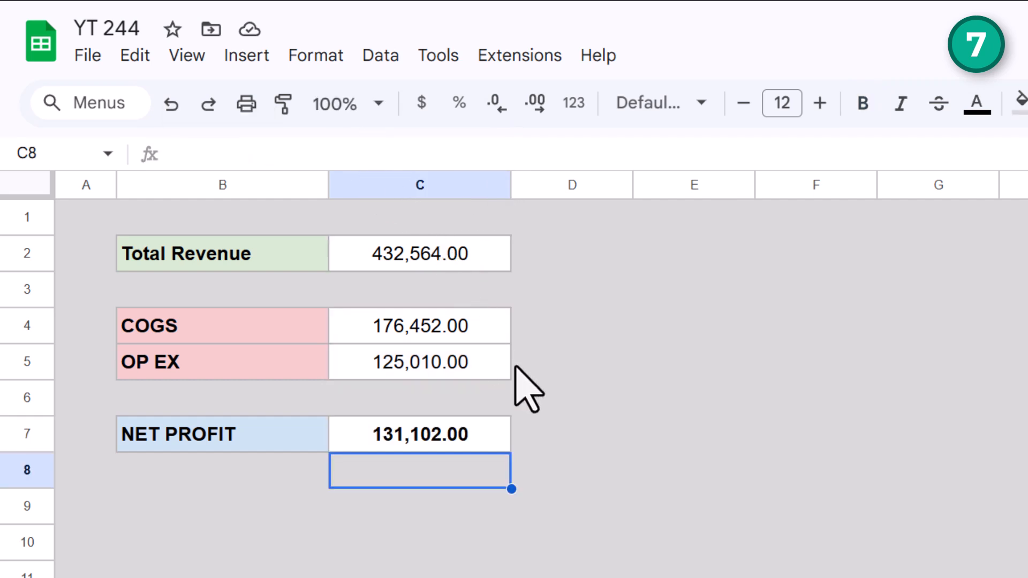
Step: Fill the COGS and OP EX label cells B4:B5 with light yellow 3
drag(227, 326, 234, 354)
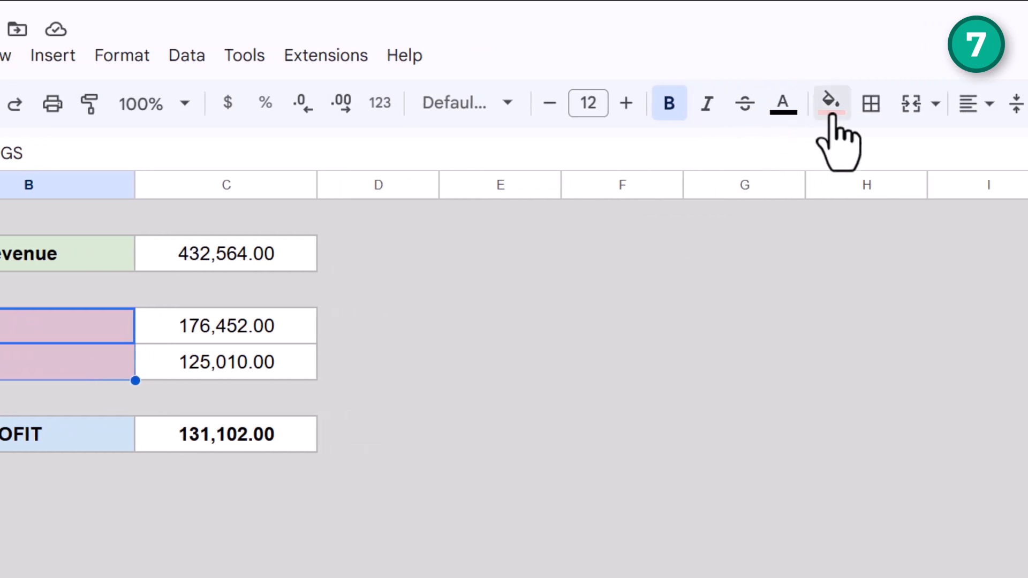
click(832, 116)
click(917, 245)
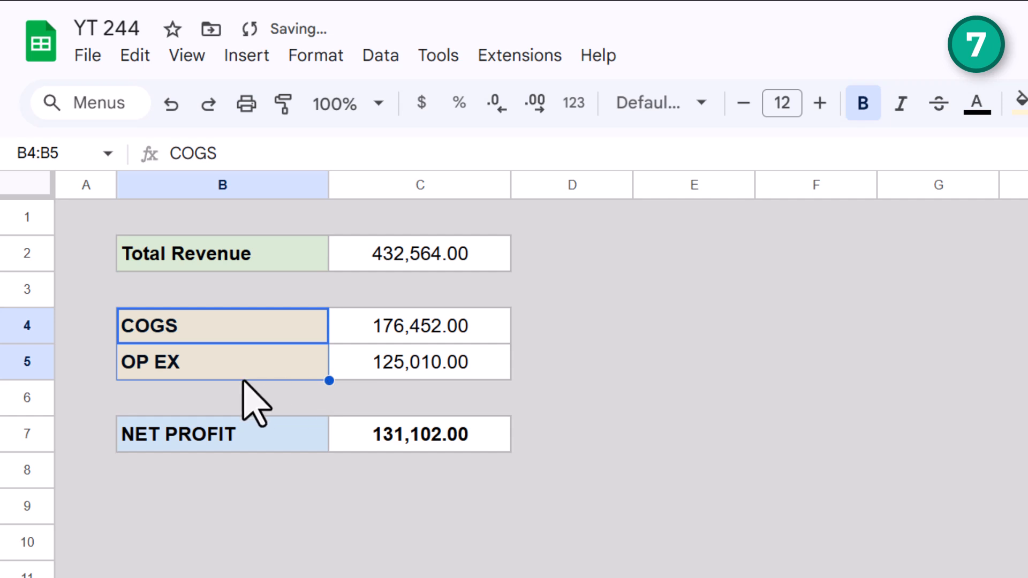
Step: Repeat the light yellow fill on the NET PROFIT label in B7 and the Total Revenue label in B2
click(156, 439)
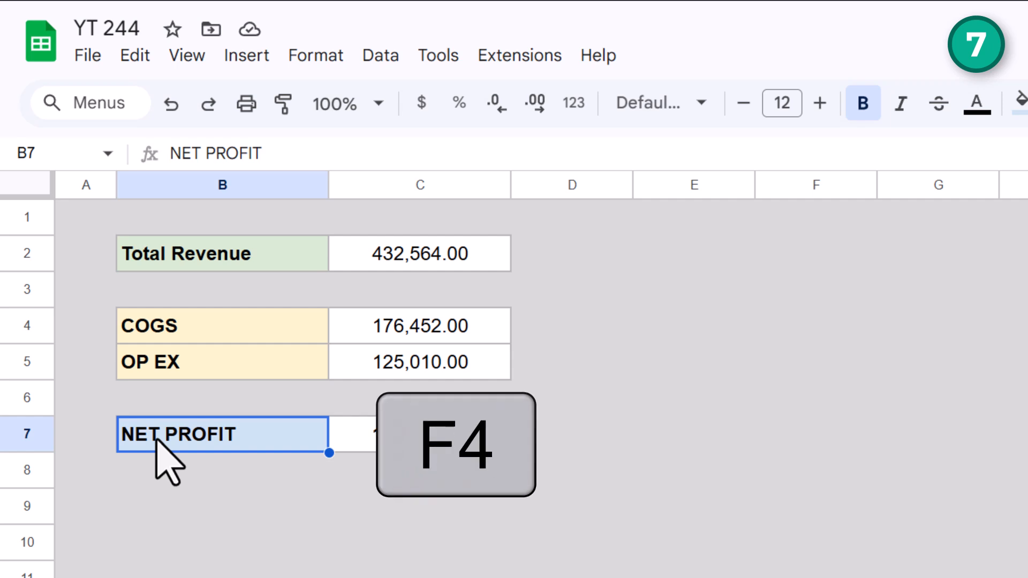
key(F4)
click(243, 258)
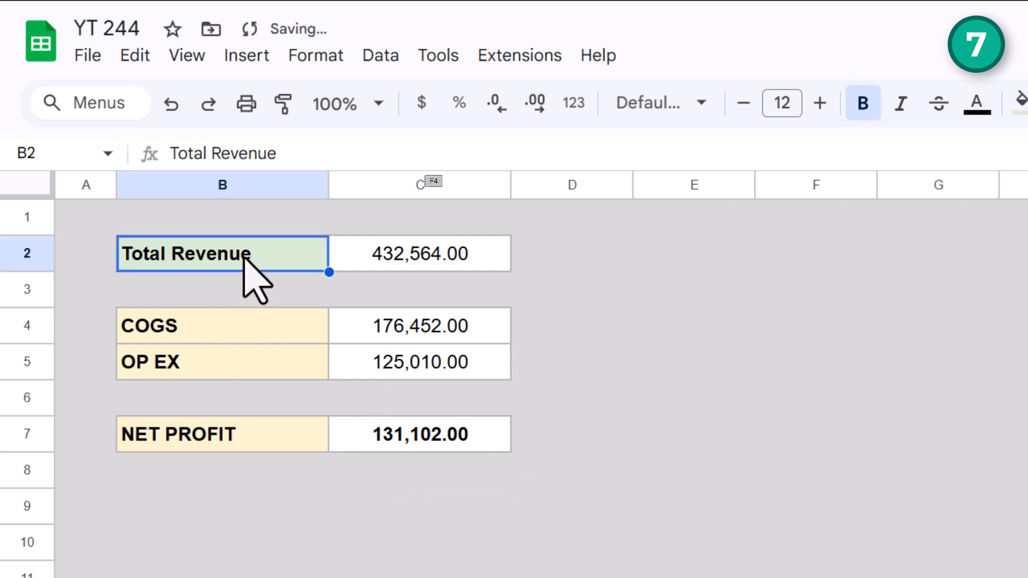
key(F4)
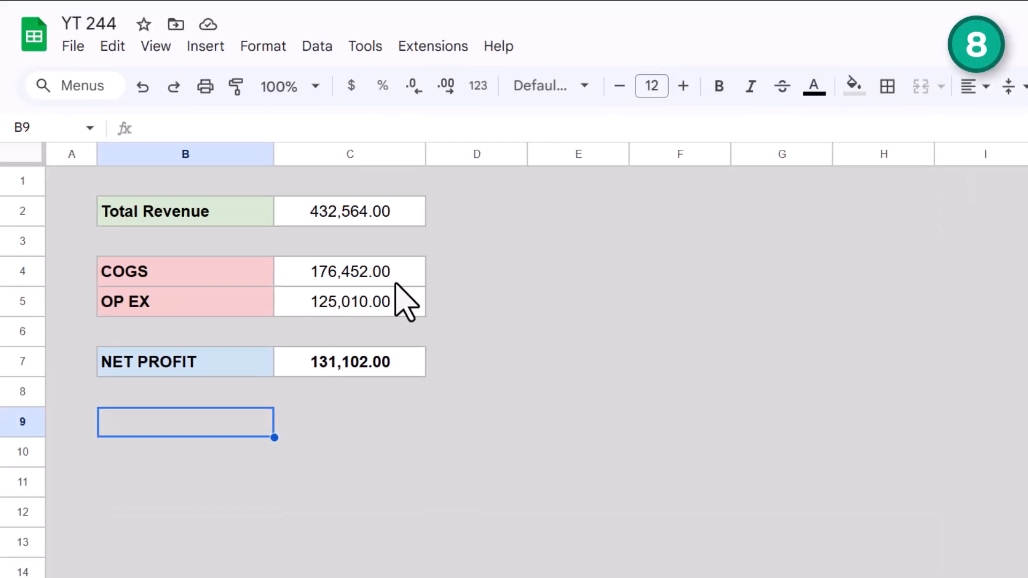
click(74, 47)
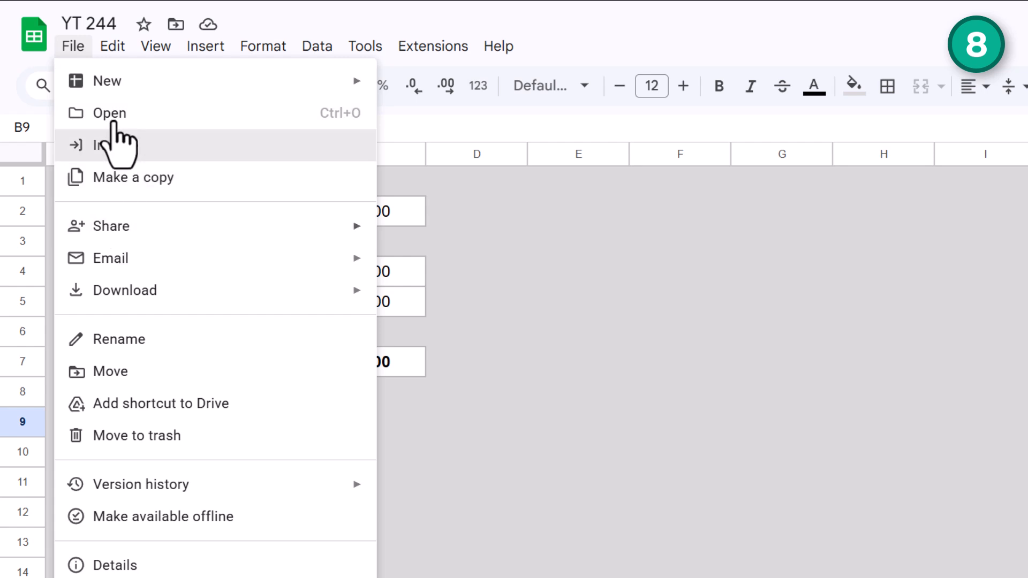
mouse_move(217, 58)
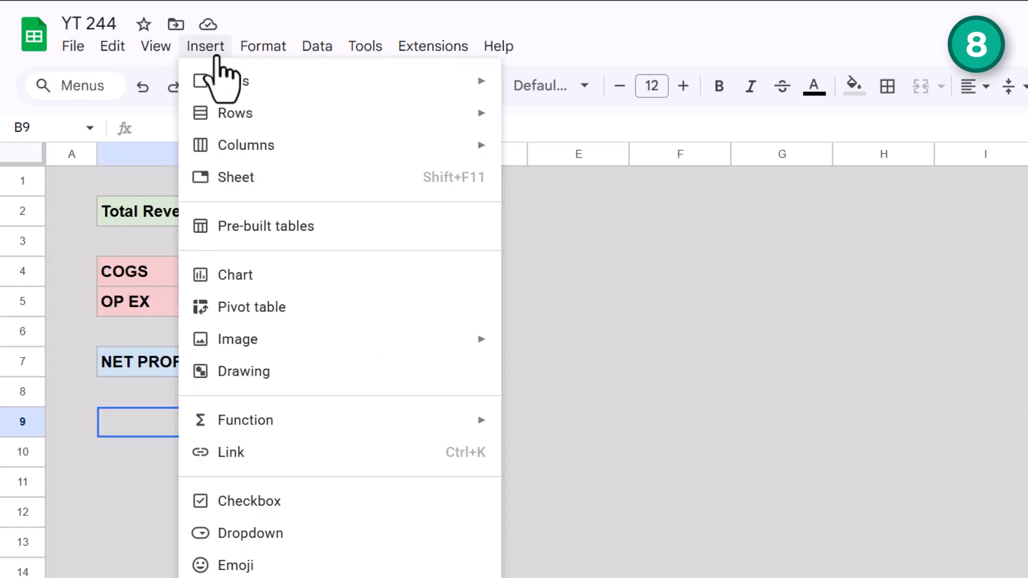
mouse_move(263, 46)
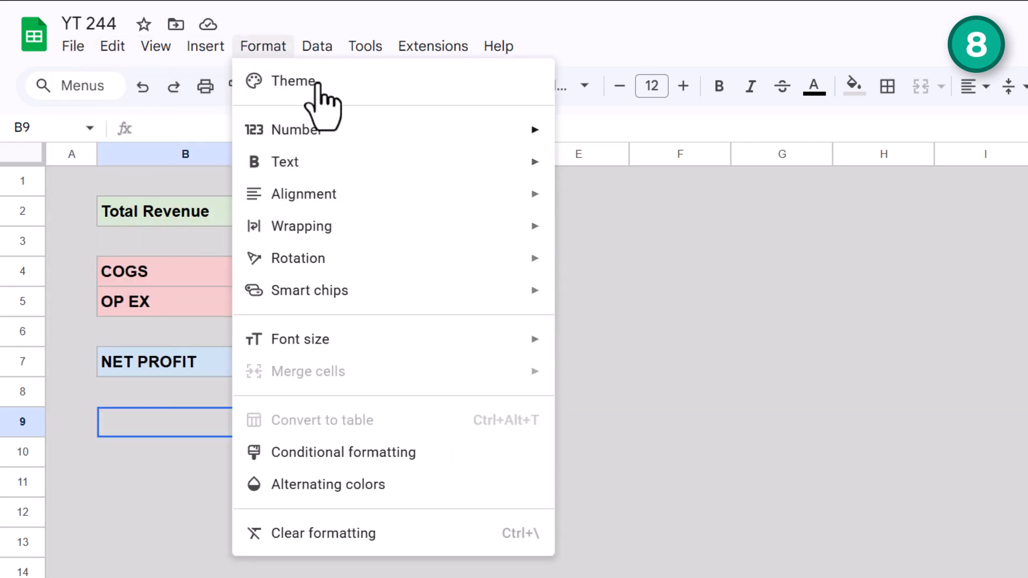
click(319, 49)
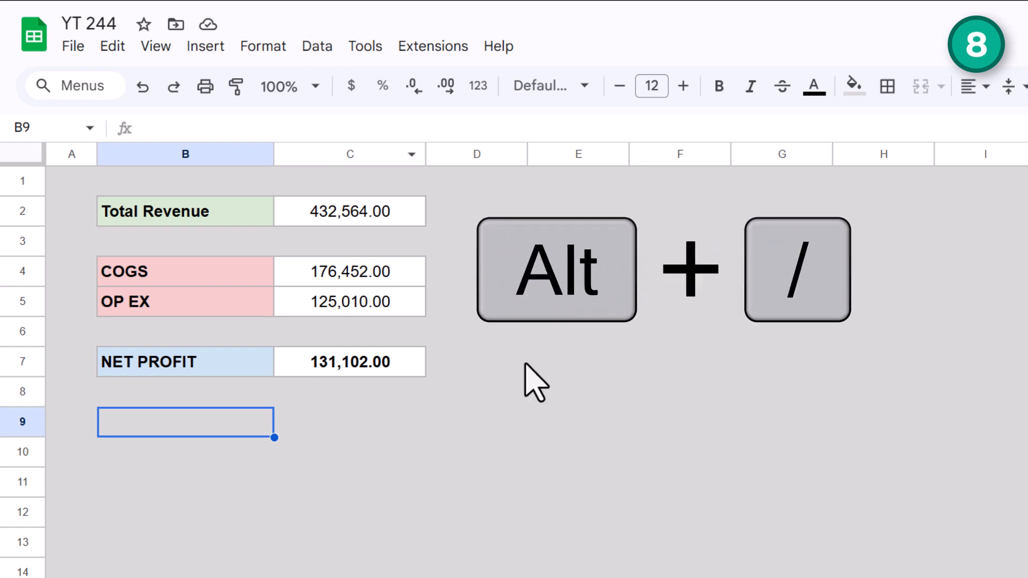
Step: Search the command finder for "bold" and clear the search text
key(alt+slash)
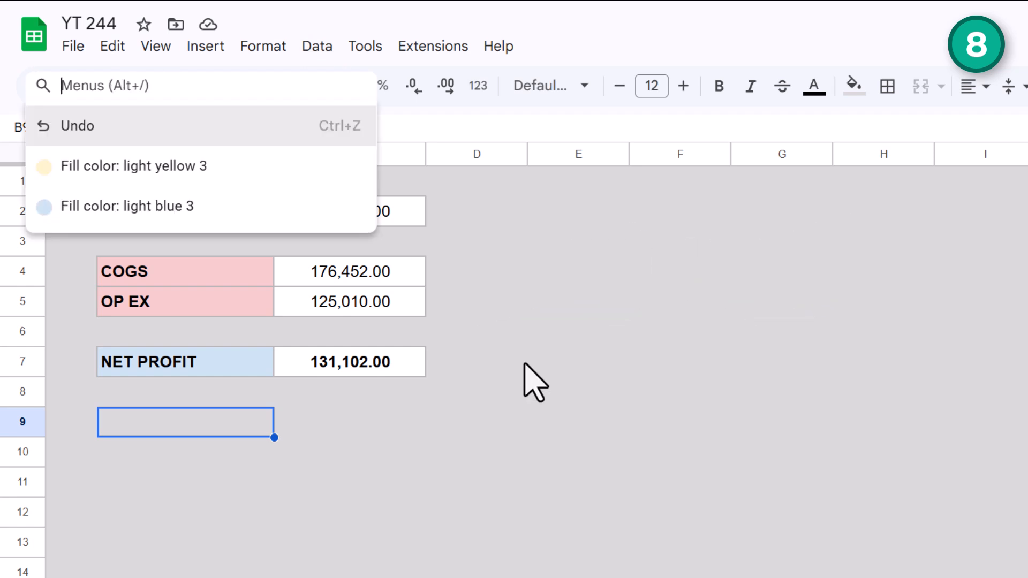
text(bold)
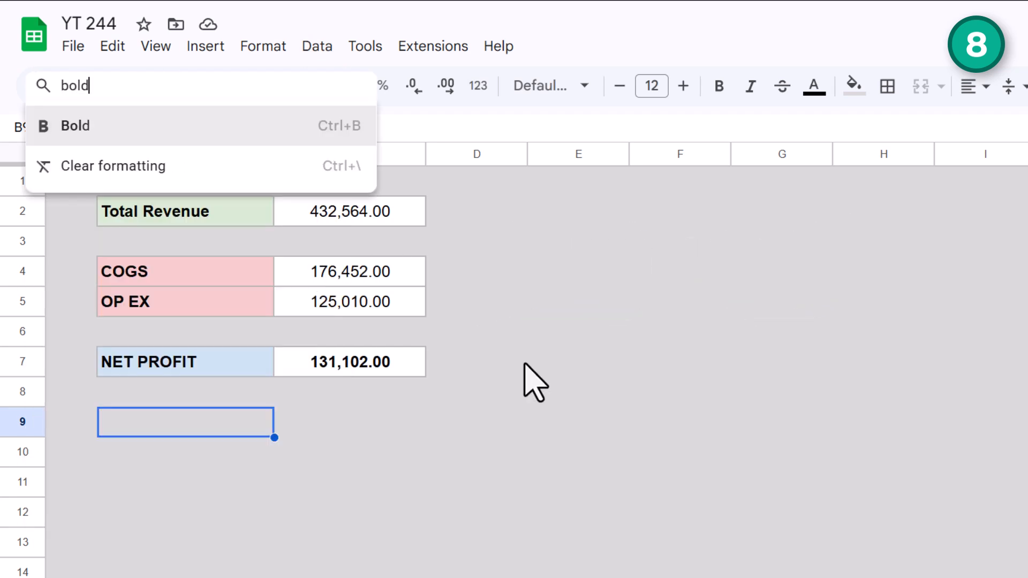
key(BackSpace)
key(BackSpace)
key(BackSpace)
key(BackSpace)
Step: Search the command finder for "strike" and clear the search text
text(strike)
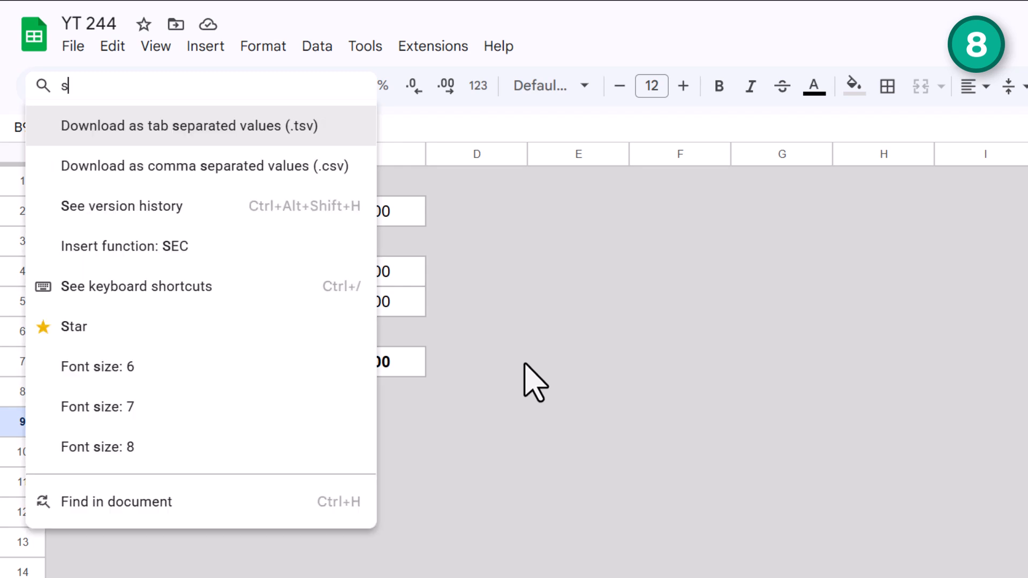
key(BackSpace)
key(BackSpace)
key(BackSpace)
key(BackSpace)
key(BackSpace)
key(BackSpace)
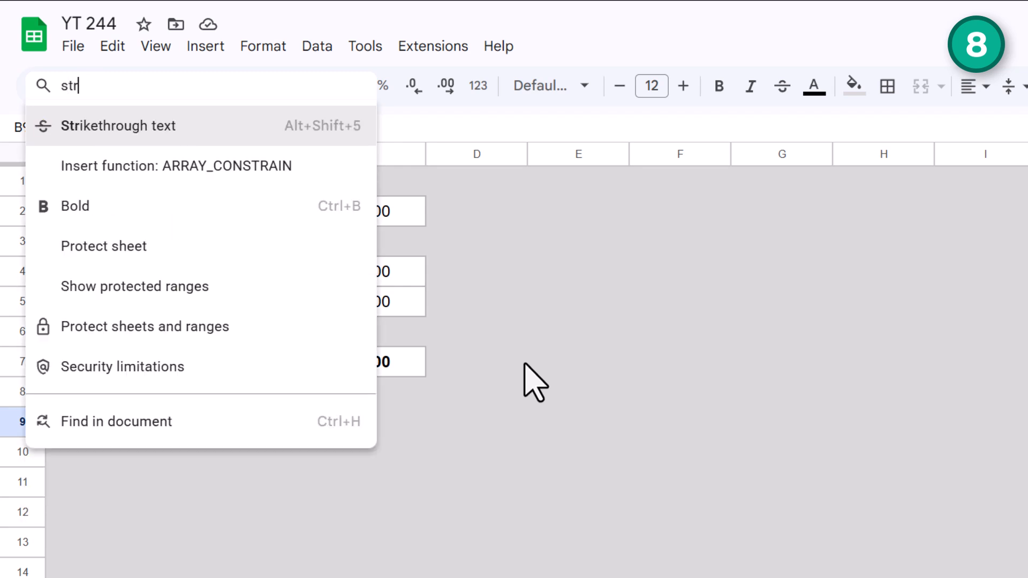
Step: Search the command finder for "grou", clear the search text and close the finder
text(grou)
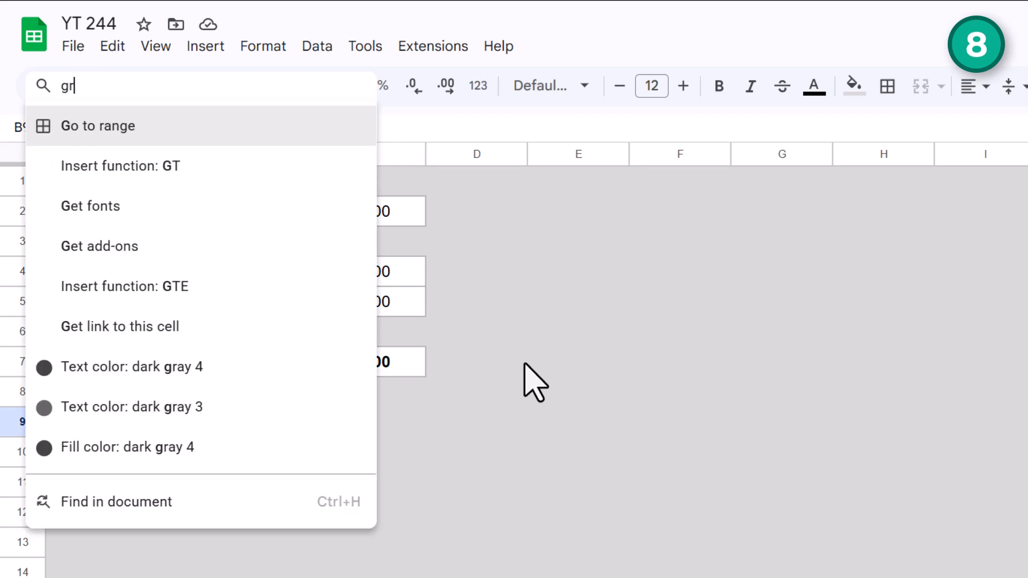
key(BackSpace)
key(BackSpace)
key(BackSpace)
key(BackSpace)
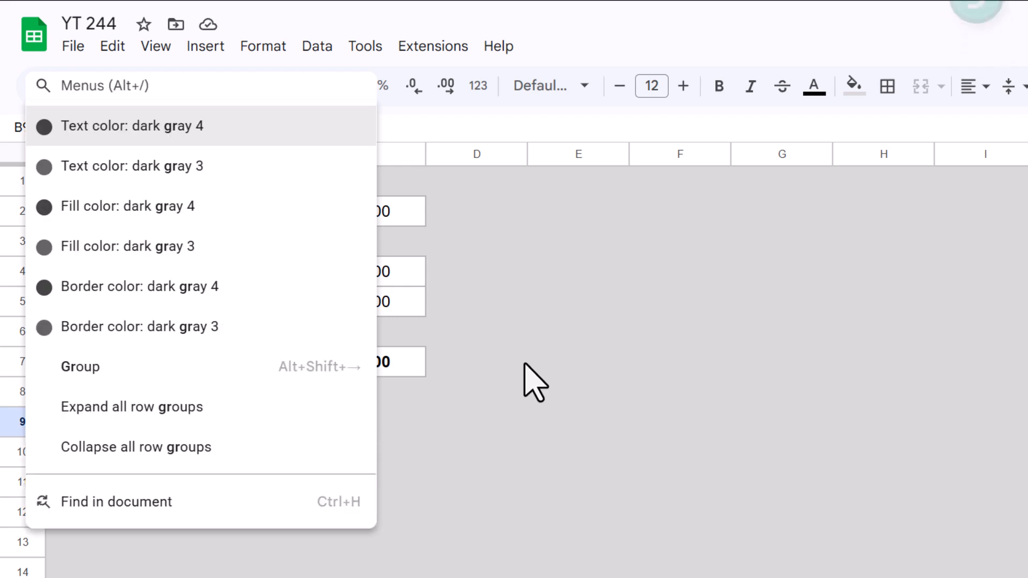
key(Escape)
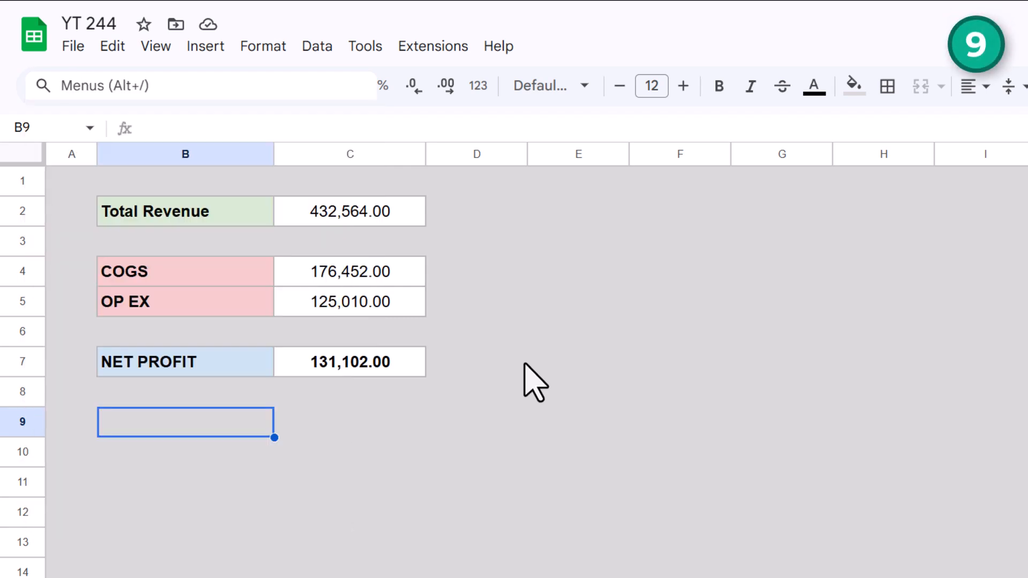
Step: Show the keyboard shortcuts list and search it for "move to nex"
click(571, 372)
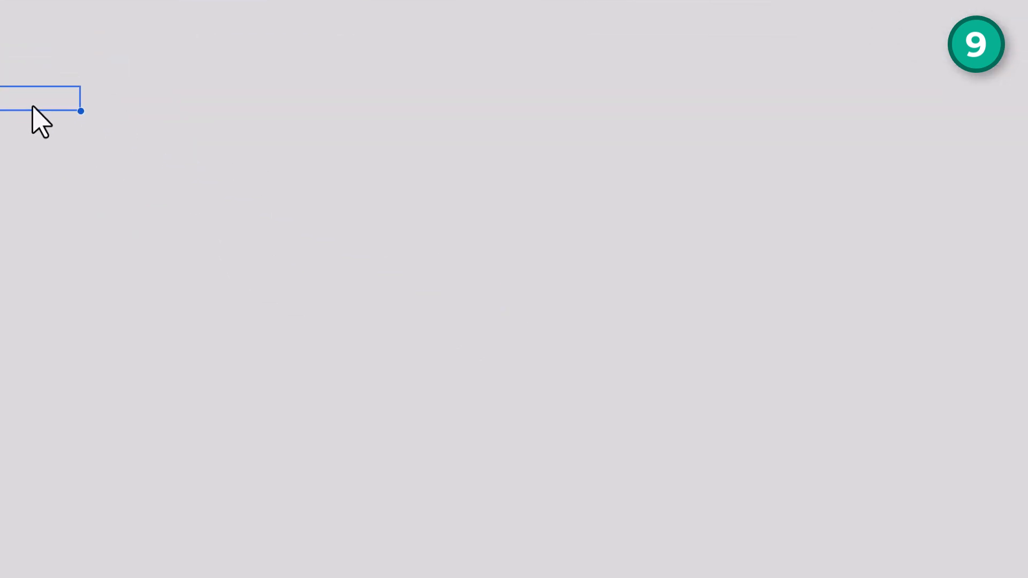
key(ctrl+slash)
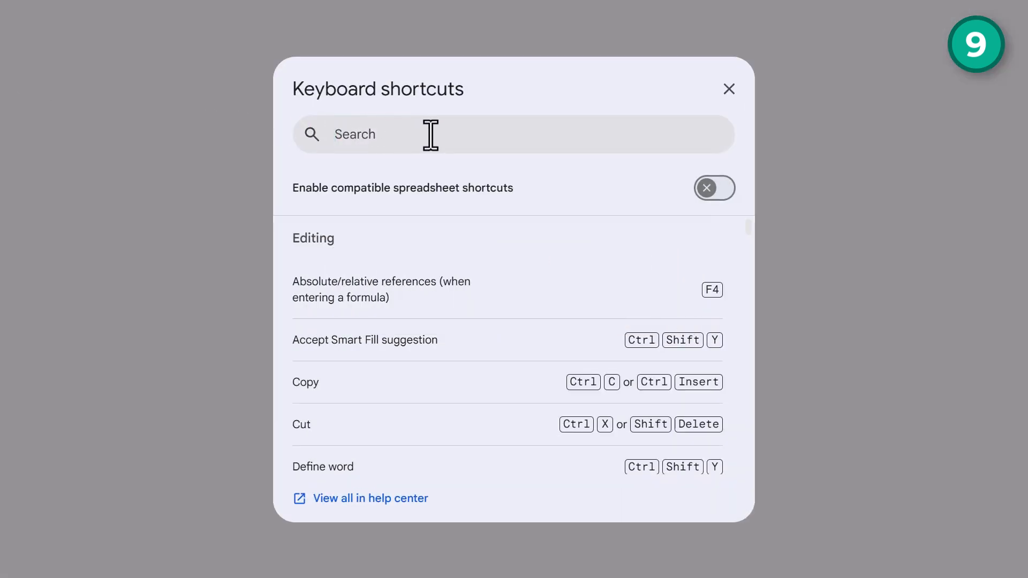
text(move to nex)
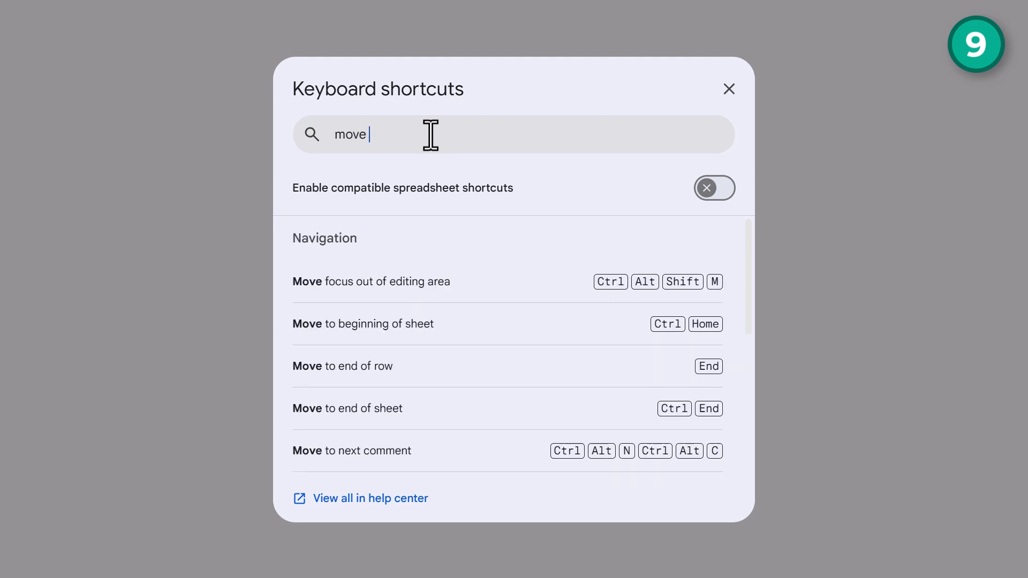